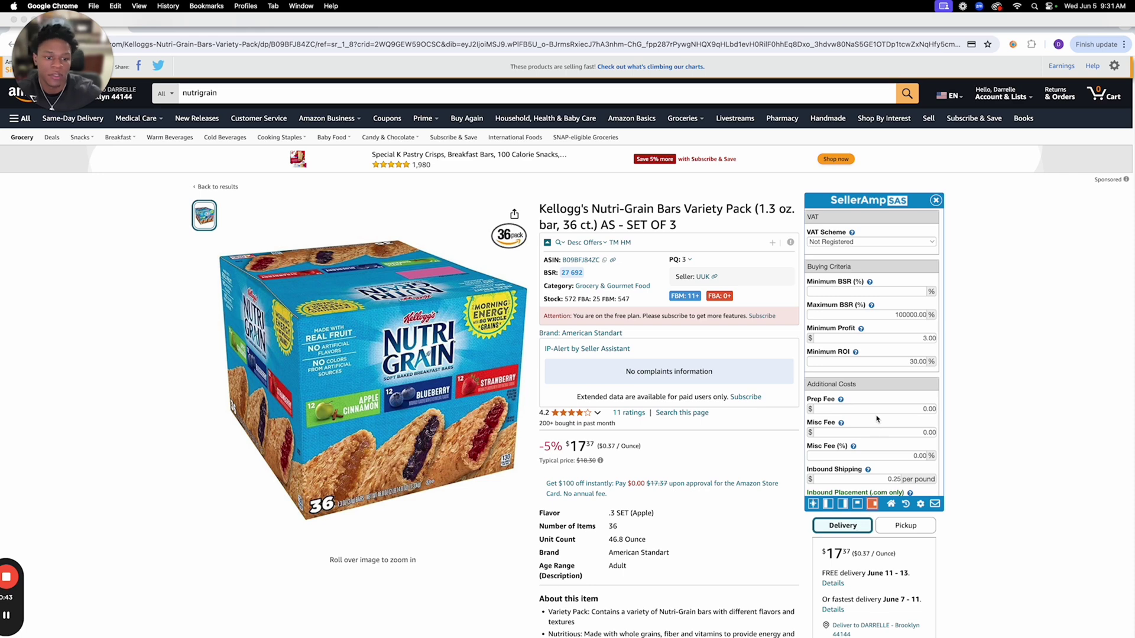
- Review the SellerAmp settings for buying criteria, additional costs and default values
scroll(881, 383, down, 3)
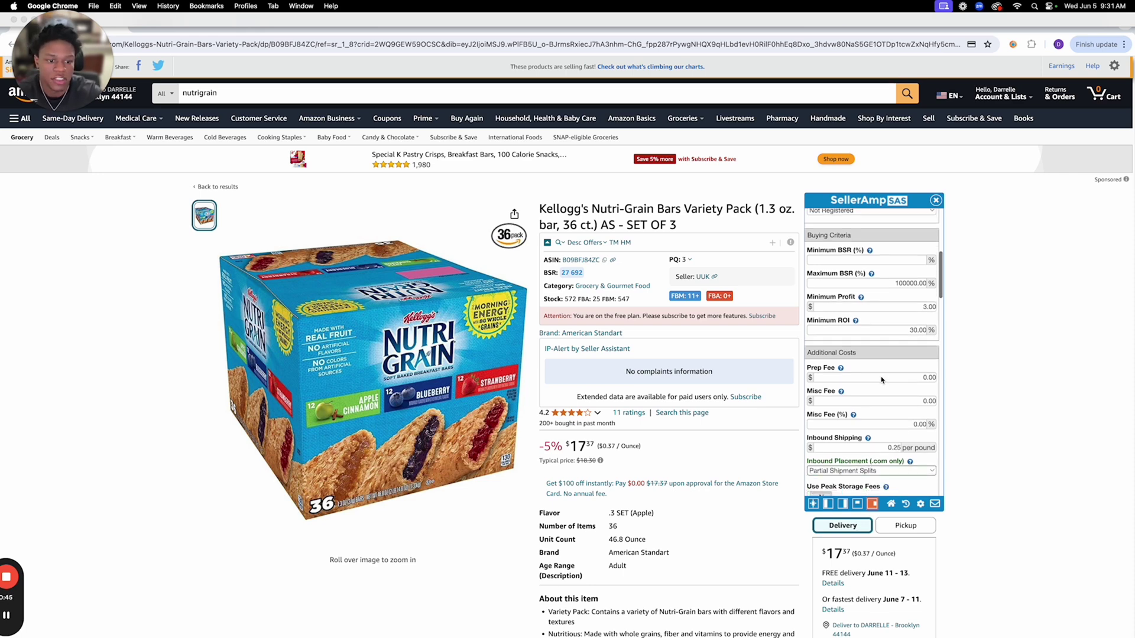
scroll(871, 373, down, 2)
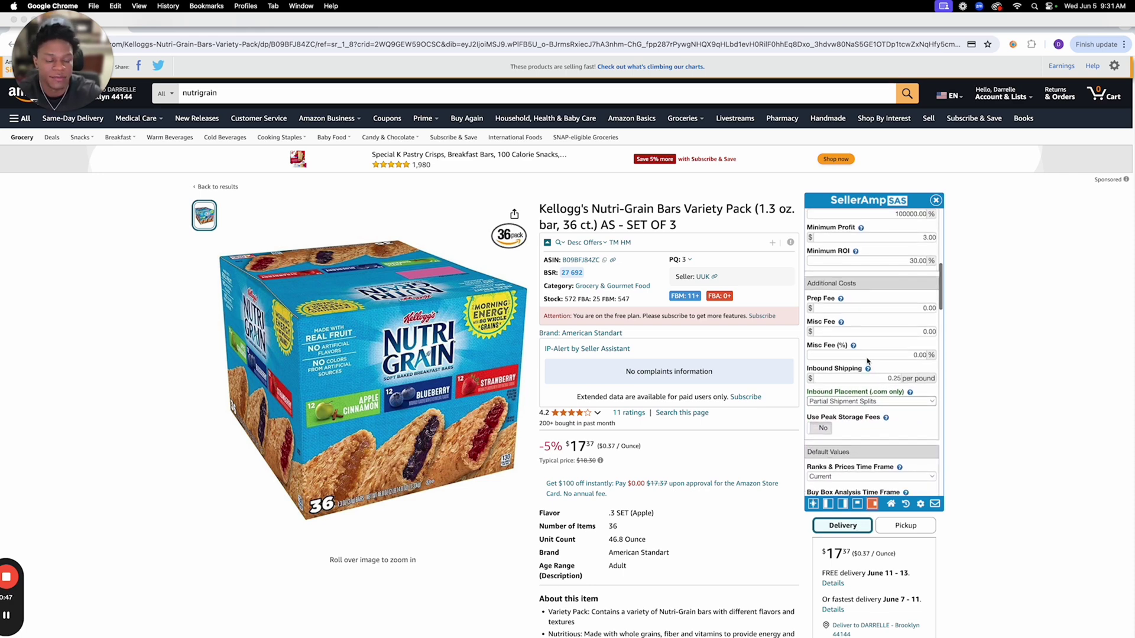
scroll(866, 356, down, 3)
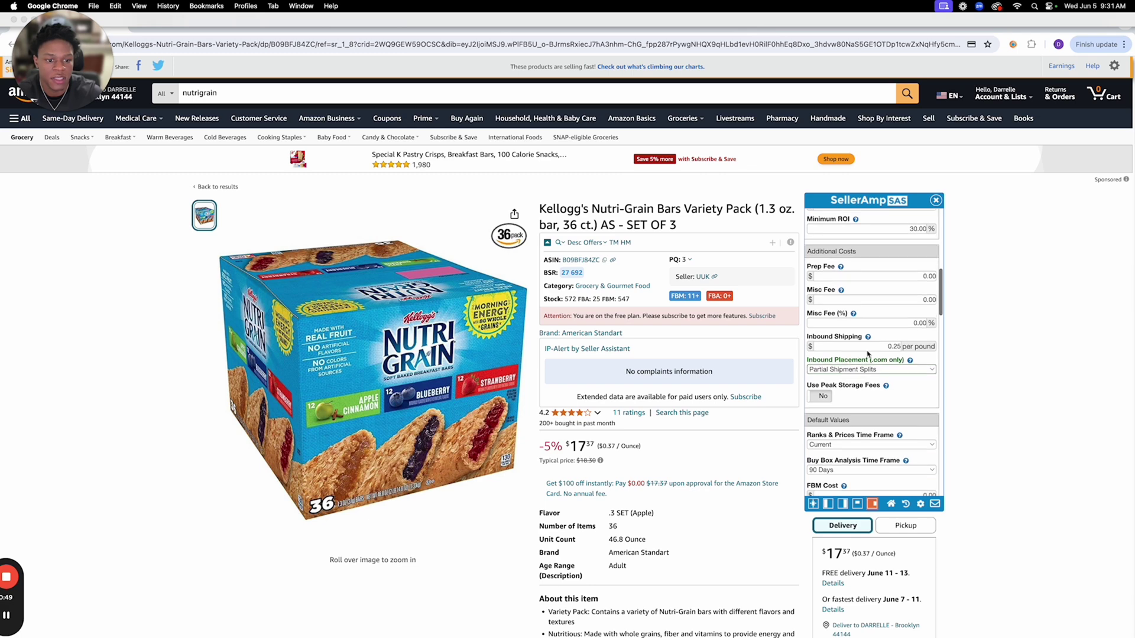
scroll(868, 343, up, 2)
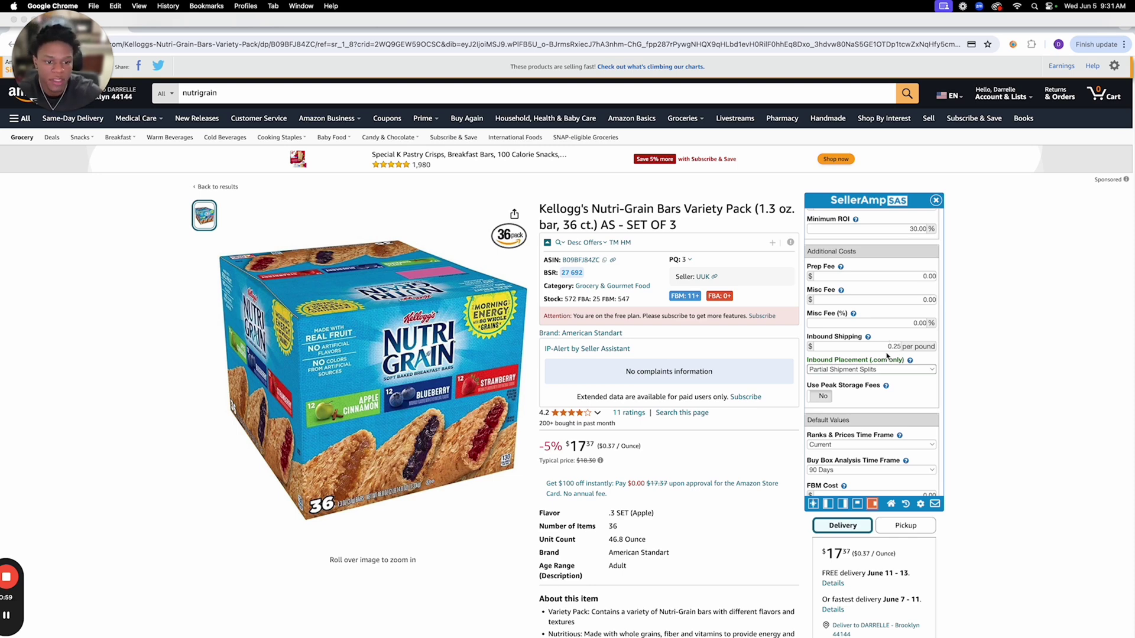
scroll(887, 354, down, 2)
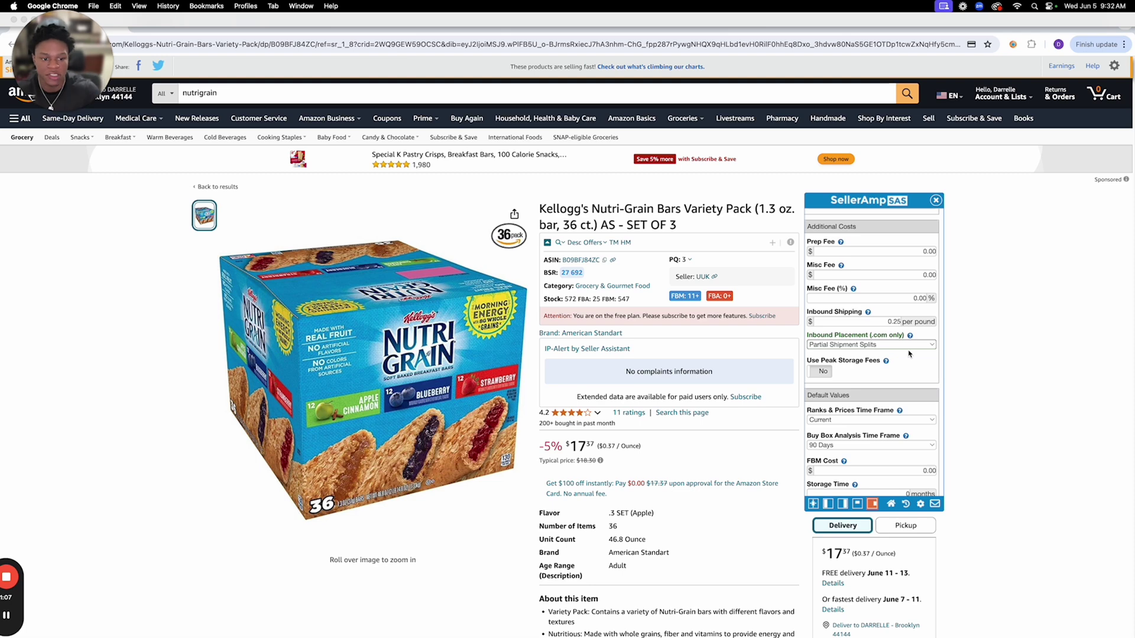
scroll(886, 340, down, 3)
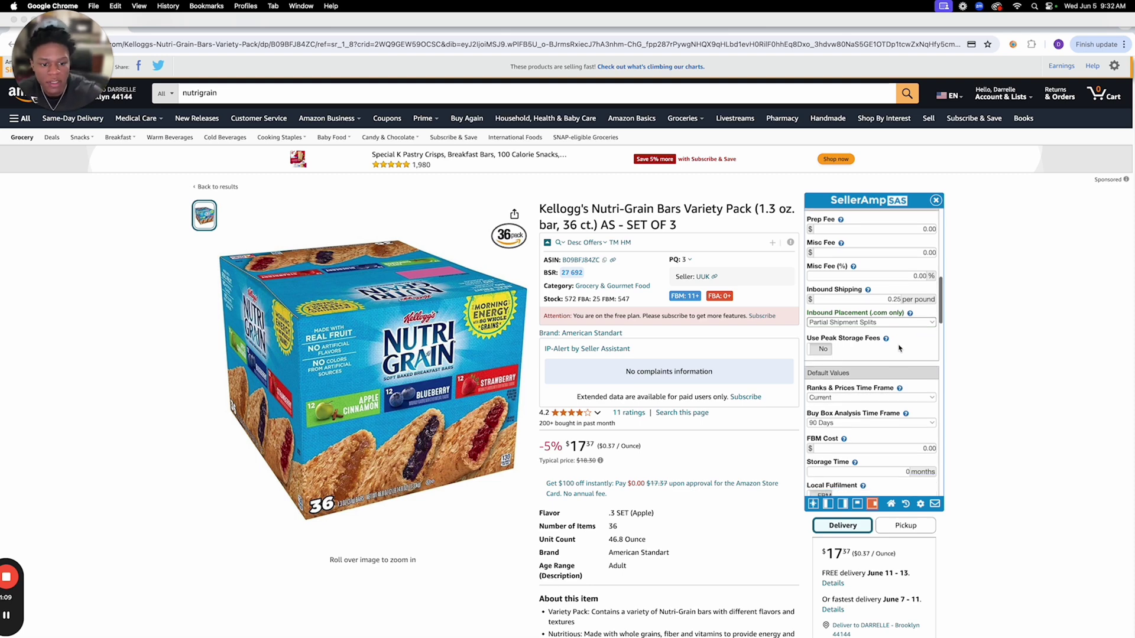
scroll(886, 340, down, 4)
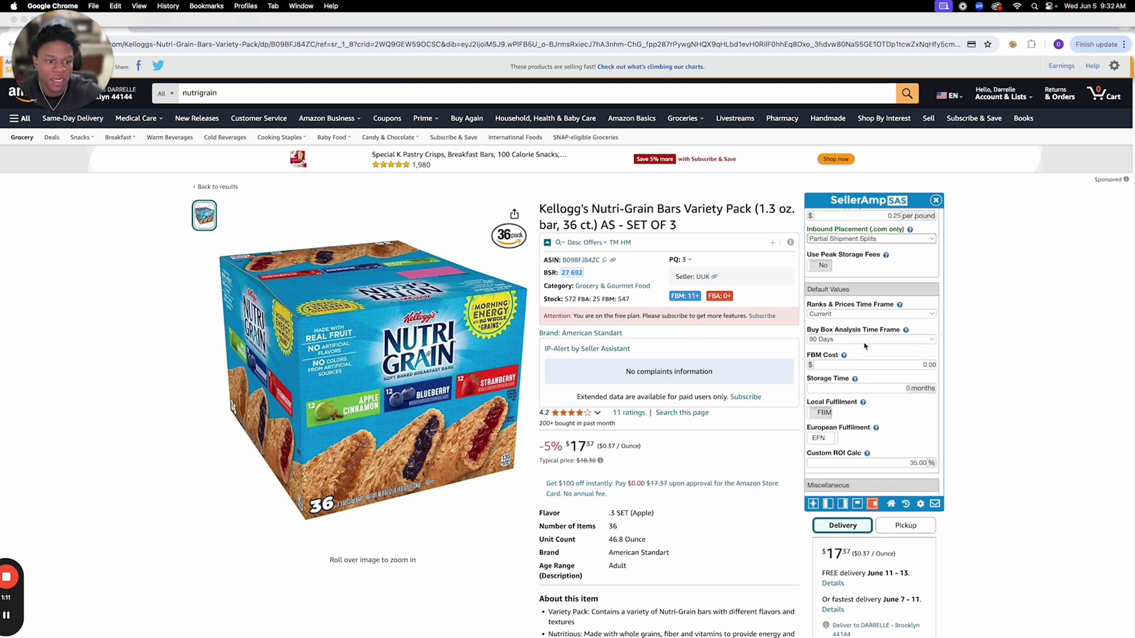
scroll(890, 365, down, 2)
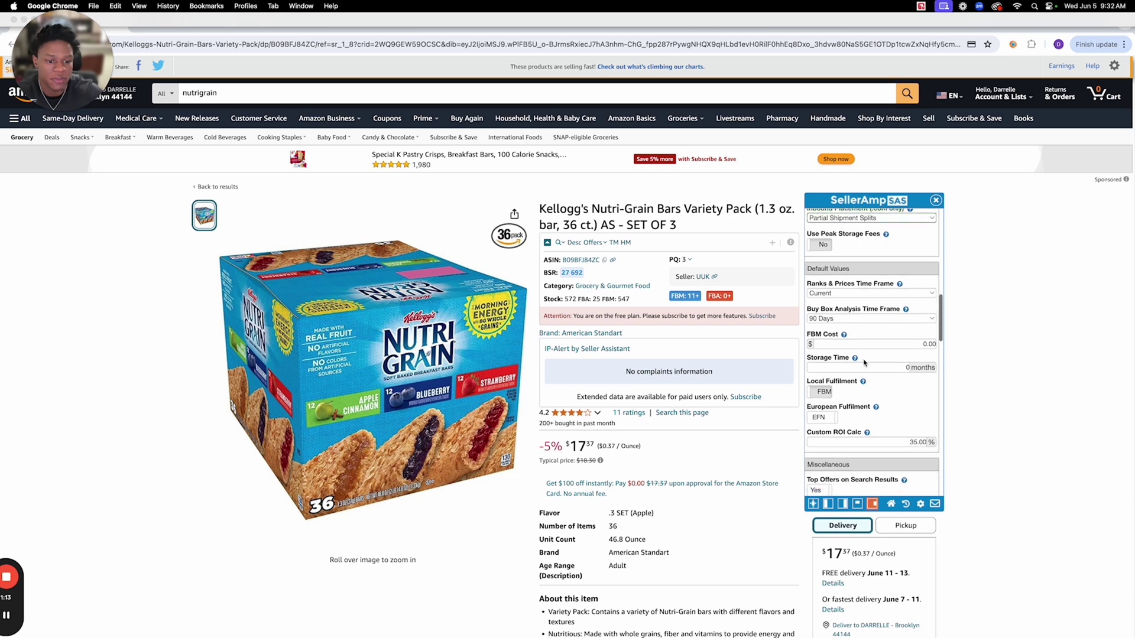
scroll(889, 365, down, 12)
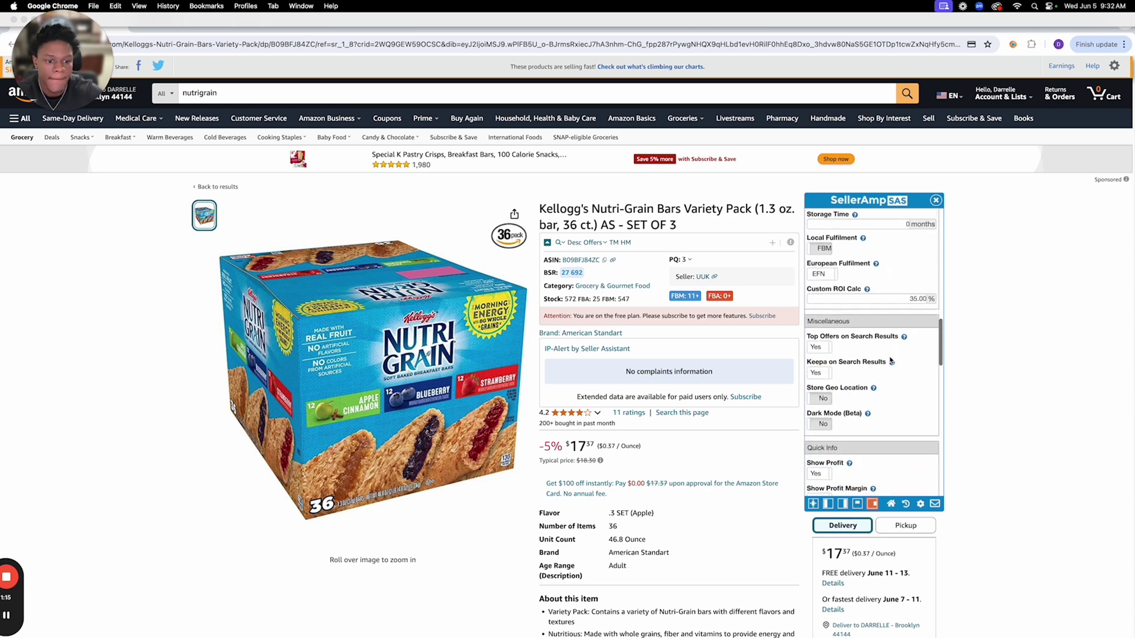
- Review the SellerAmp settings for miscellaneous options, quick info, charts, tags and SAS panels
scroll(893, 362, down, 7)
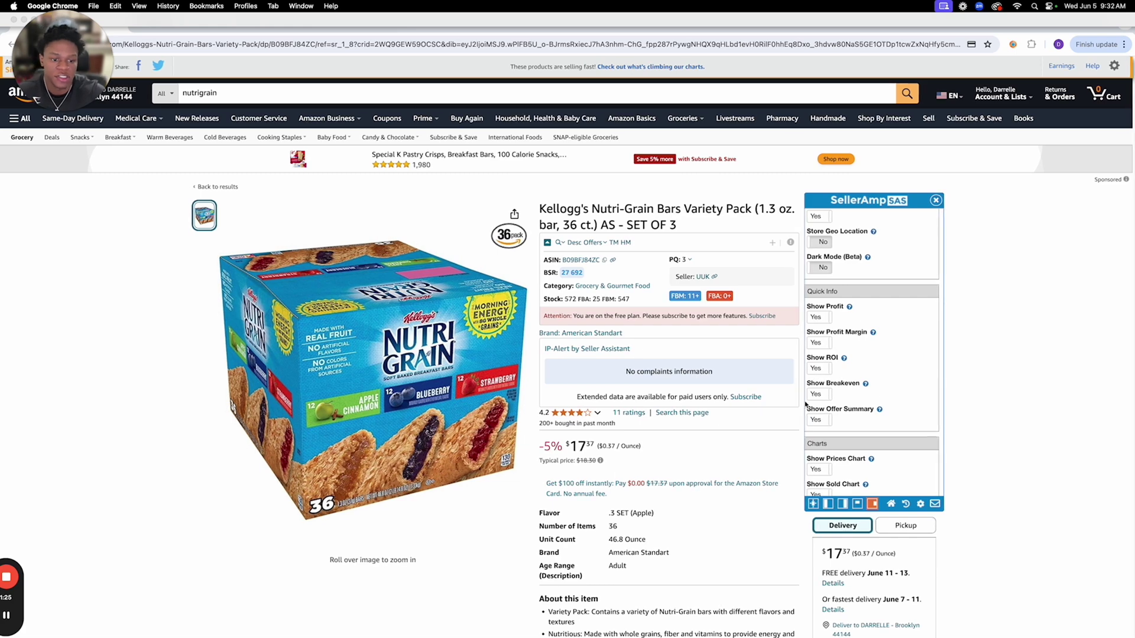
scroll(867, 390, down, 2)
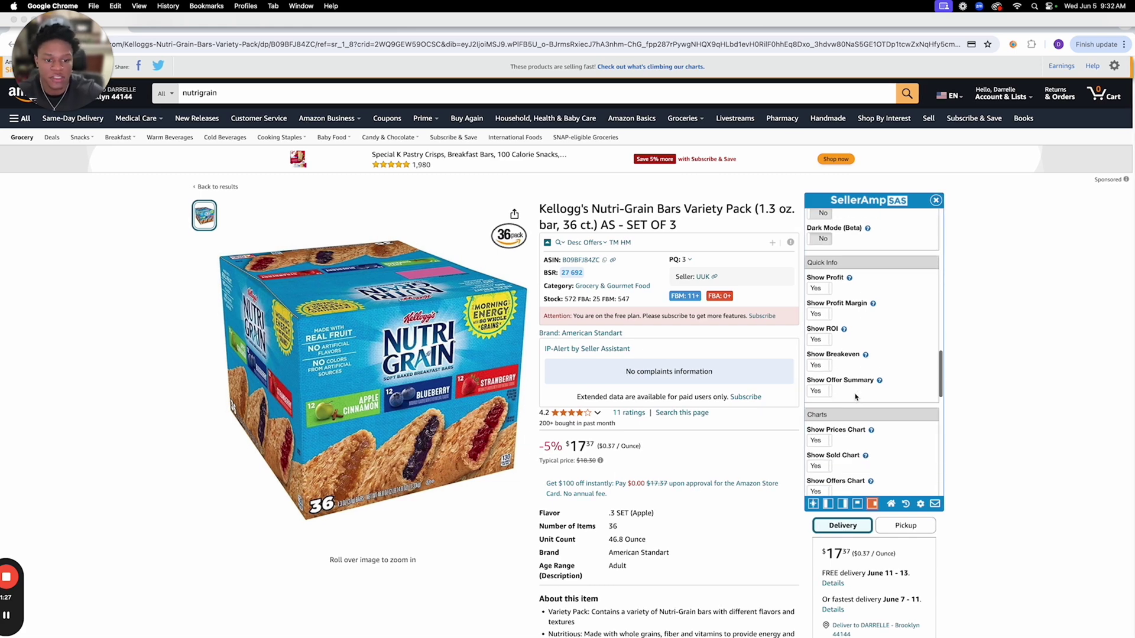
scroll(858, 386, down, 2)
scroll(862, 381, down, 3)
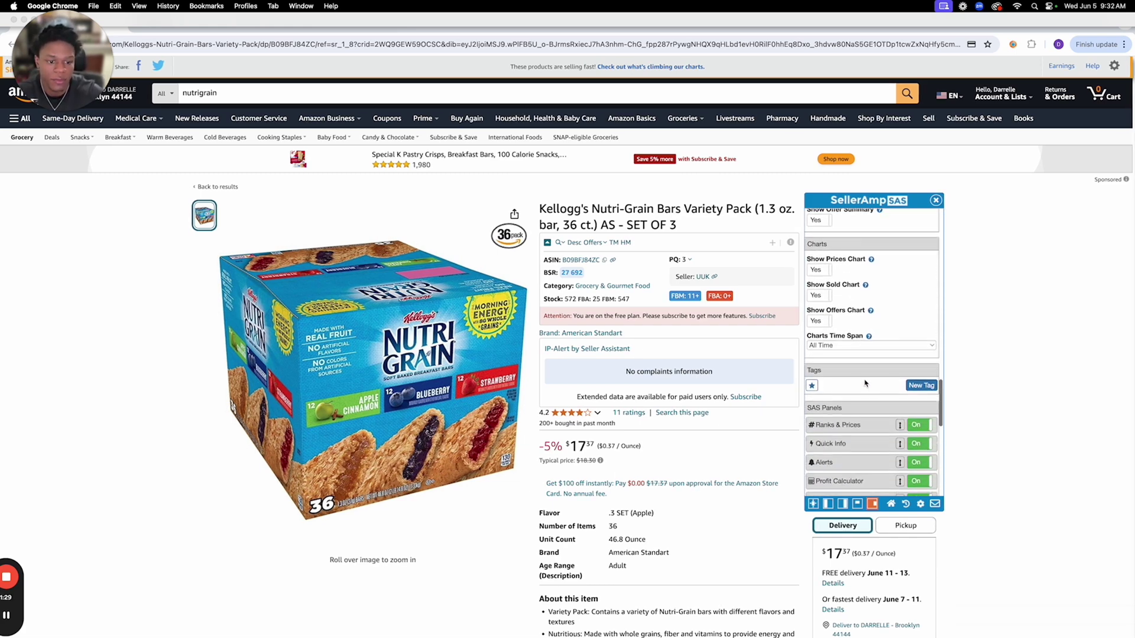
scroll(870, 376, down, 1)
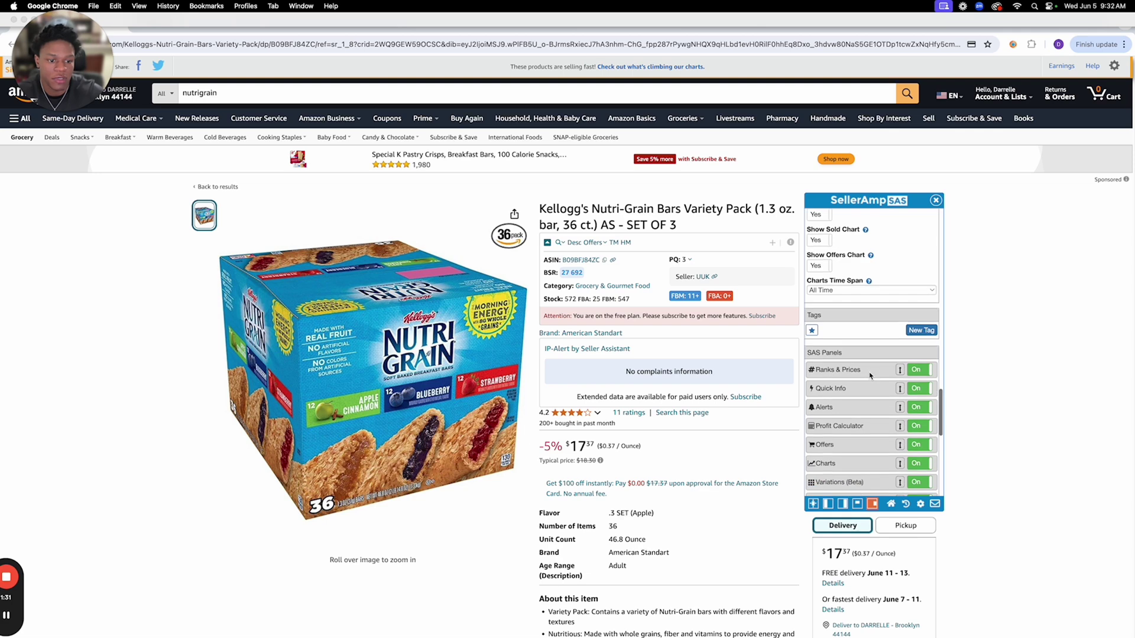
scroll(873, 367, down, 1)
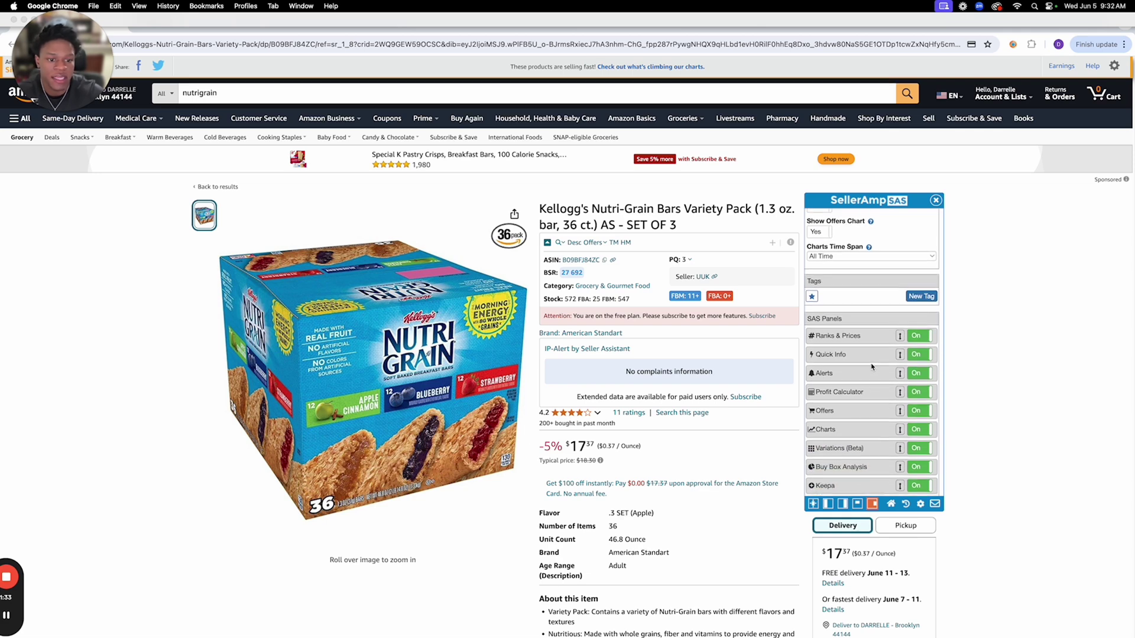
scroll(869, 367, down, 1)
scroll(869, 368, down, 1)
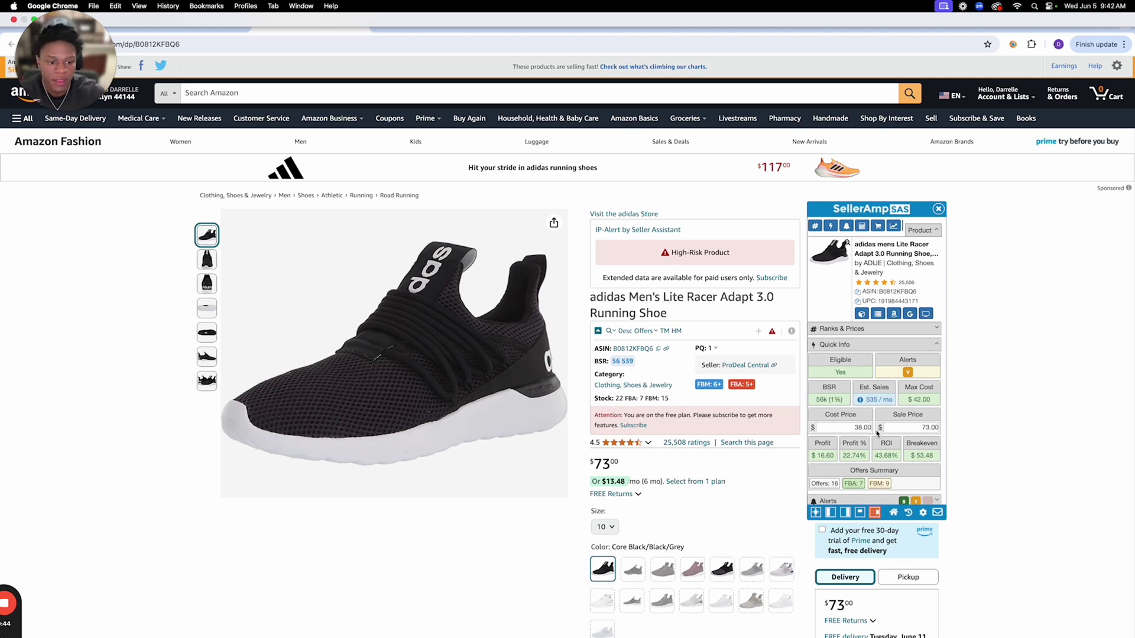
- Examine the adidas Lite Racer Adapt 3.0 shoe's profit figures, offers summary and selling alerts in SellerAmp
scroll(892, 395, down, 1)
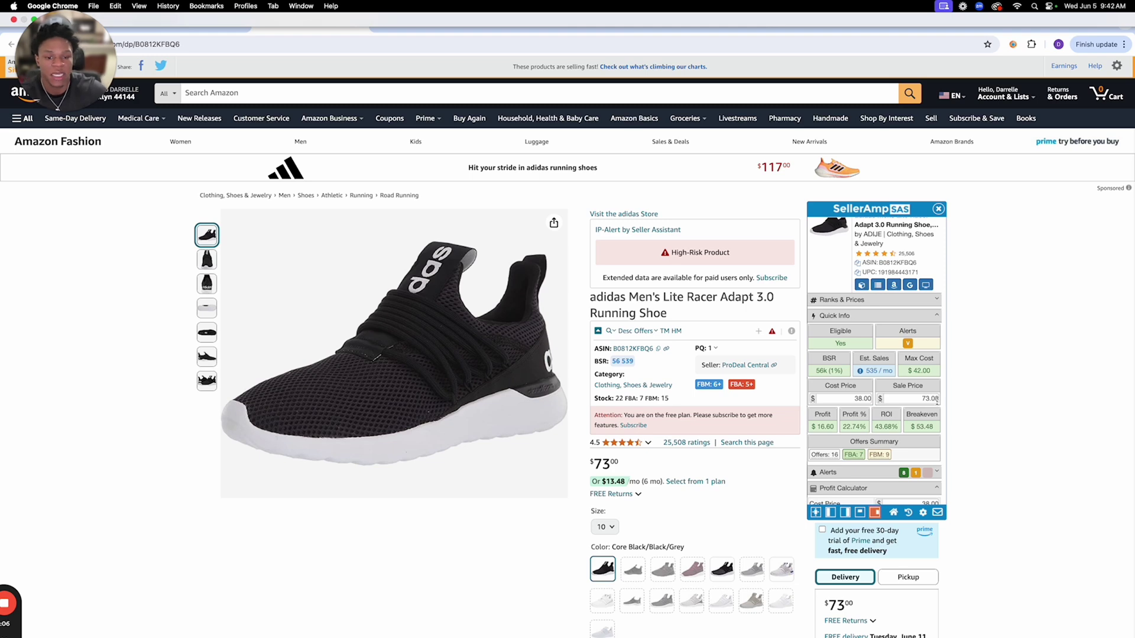
scroll(931, 404, down, 1)
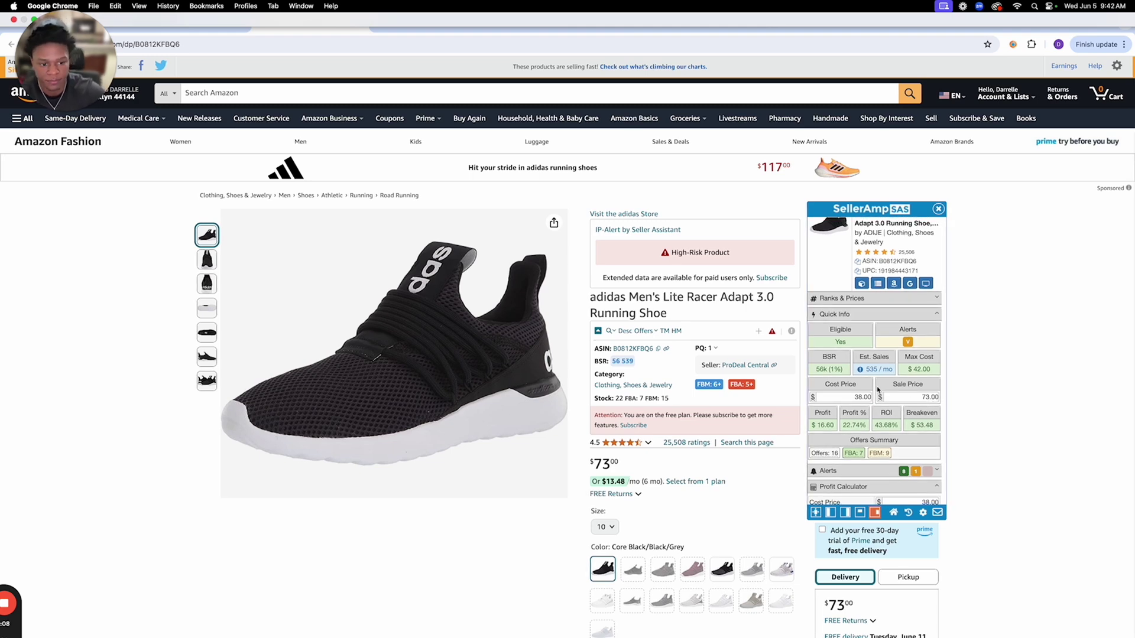
scroll(878, 390, down, 3)
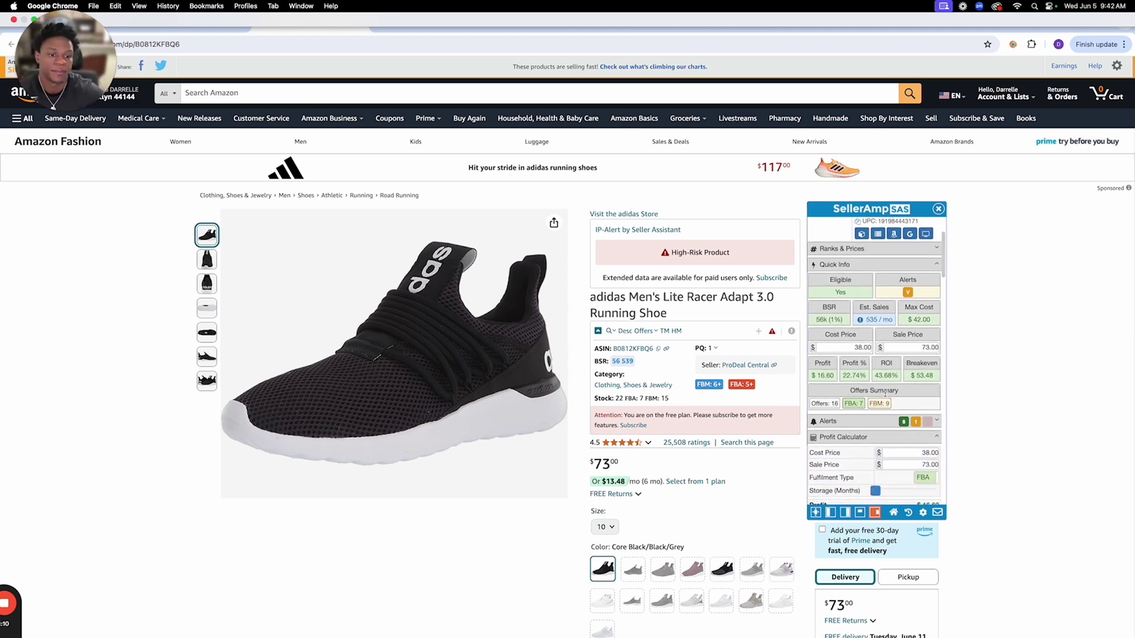
scroll(901, 425, down, 1)
mouse_move(905, 409)
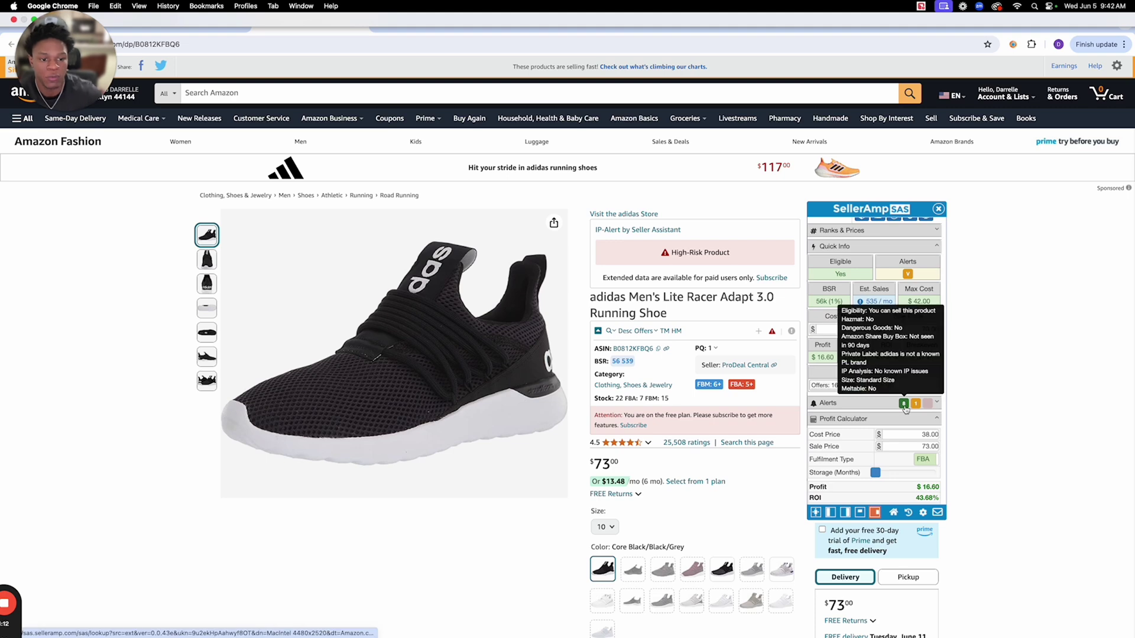
scroll(934, 385, up, 1)
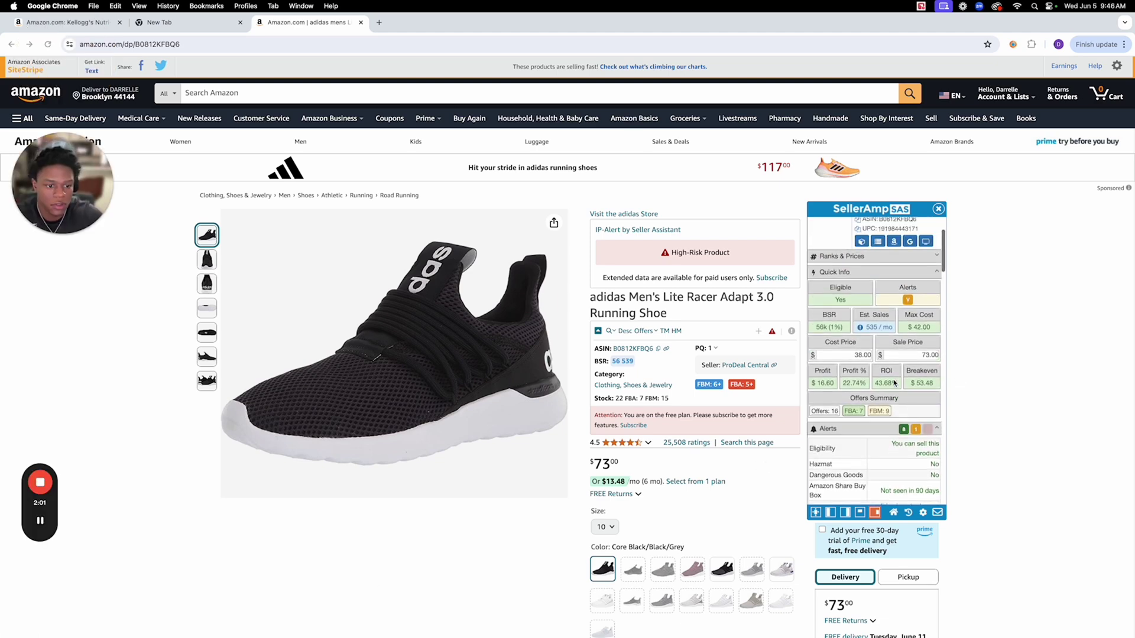
scroll(894, 383, down, 1)
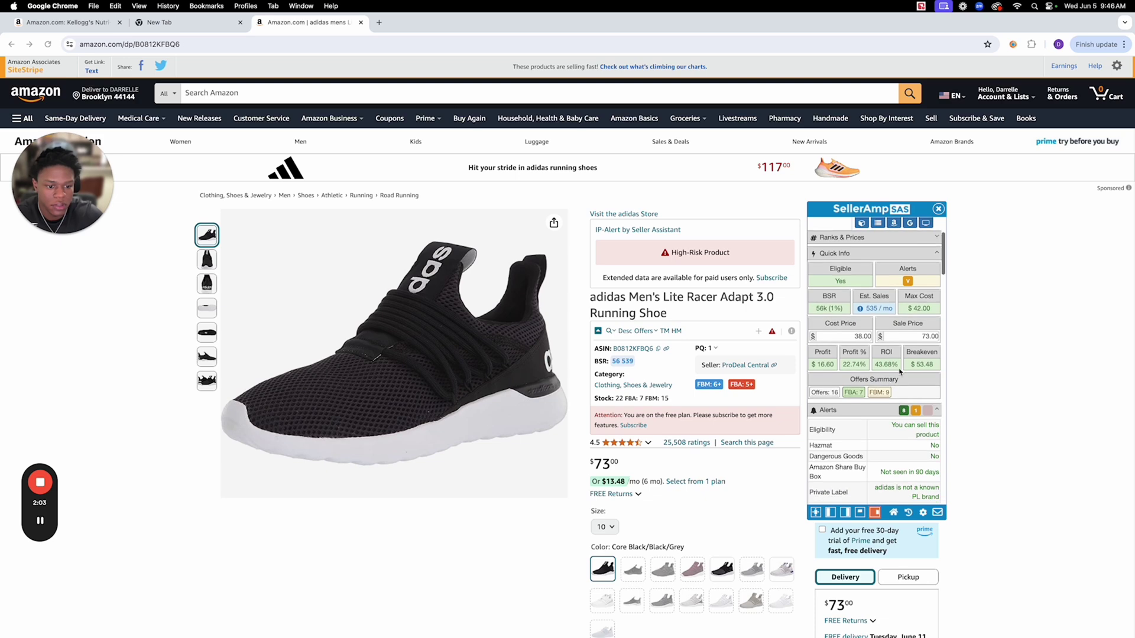
scroll(898, 348, down, 6)
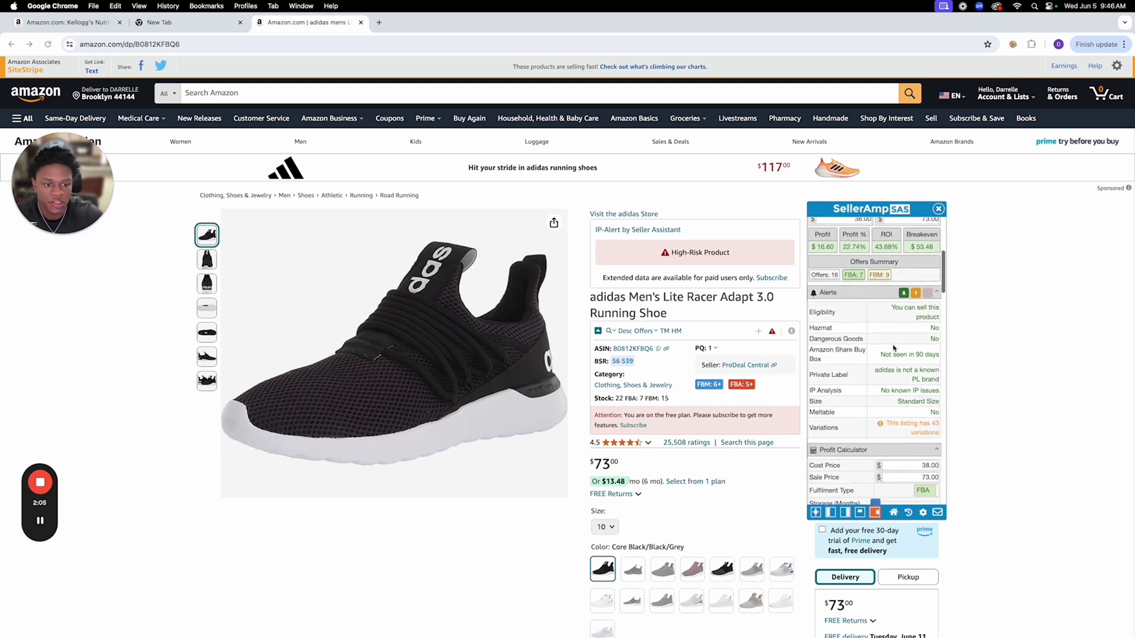
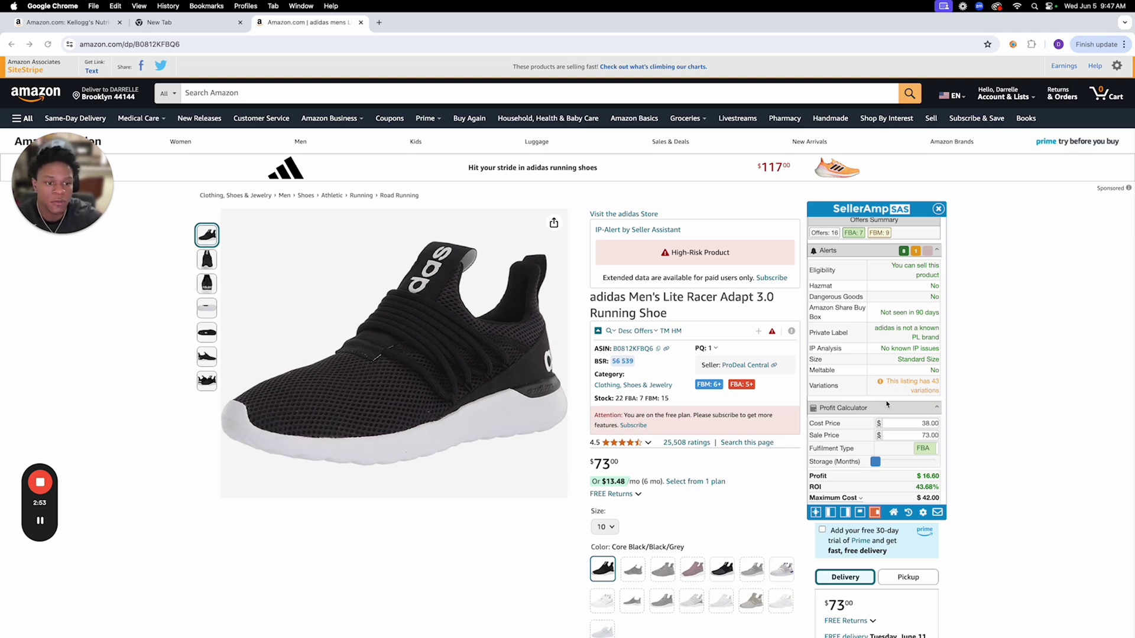
- Check the shoe's BSR, estimated monthly sales and maximum cost in the SellerAmp quick info
scroll(896, 408, up, 5)
scroll(896, 415, up, 2)
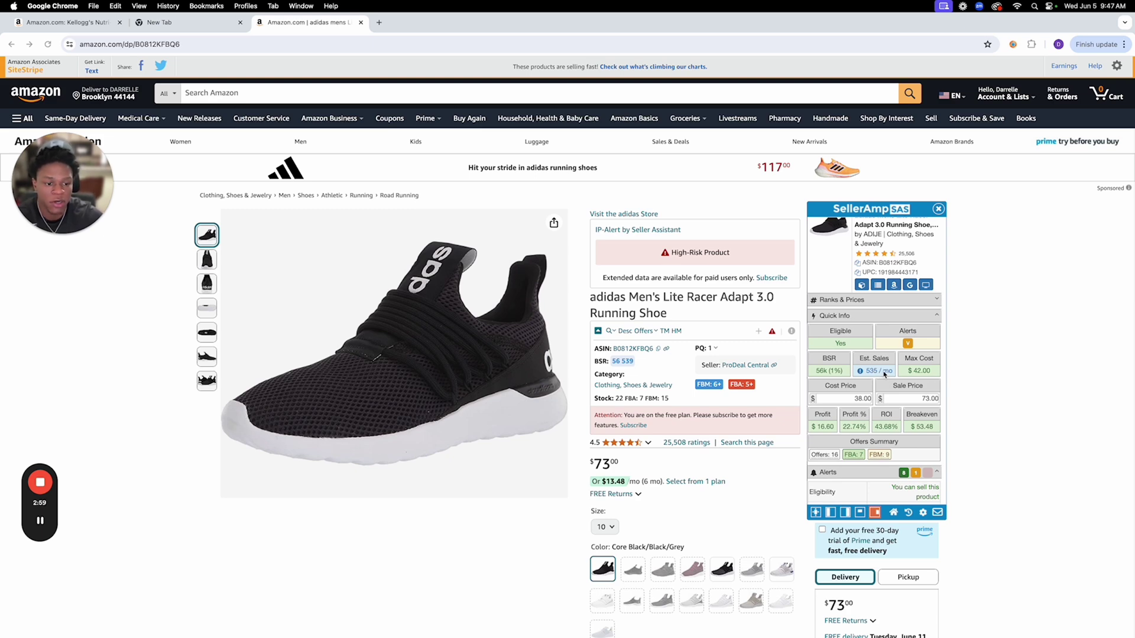
scroll(874, 266, up, 2)
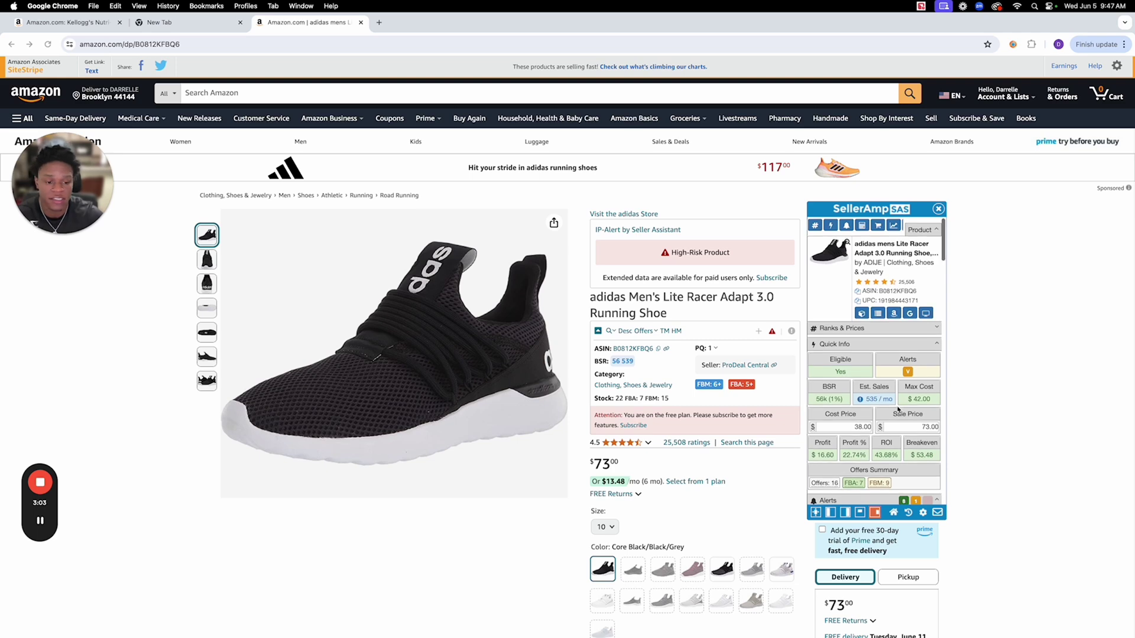
scroll(889, 408, down, 1)
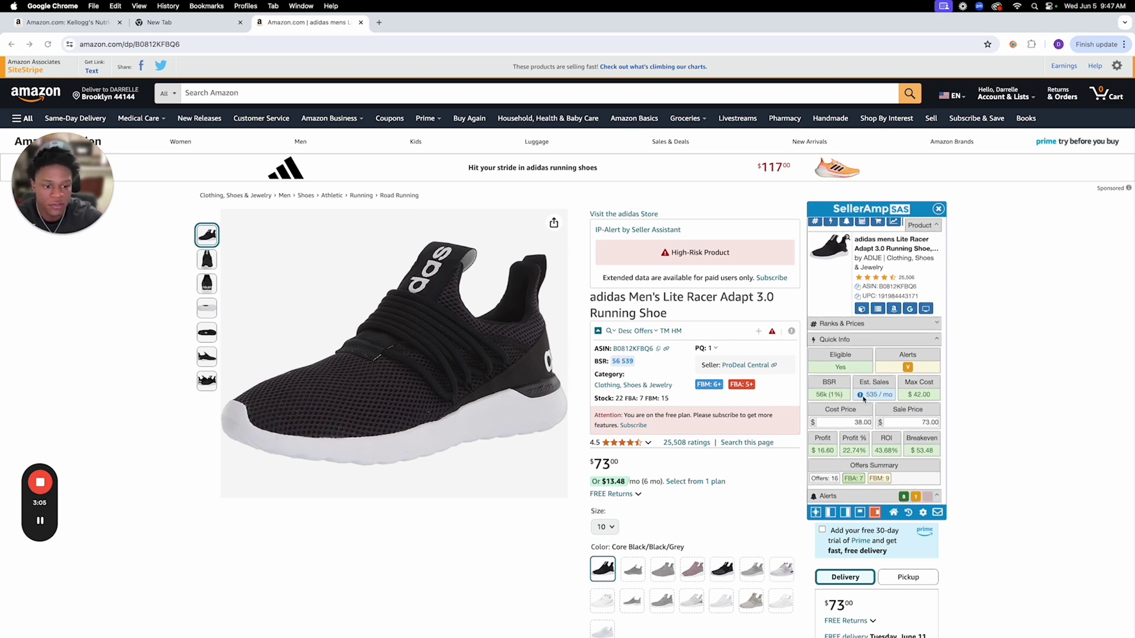
mouse_move(860, 395)
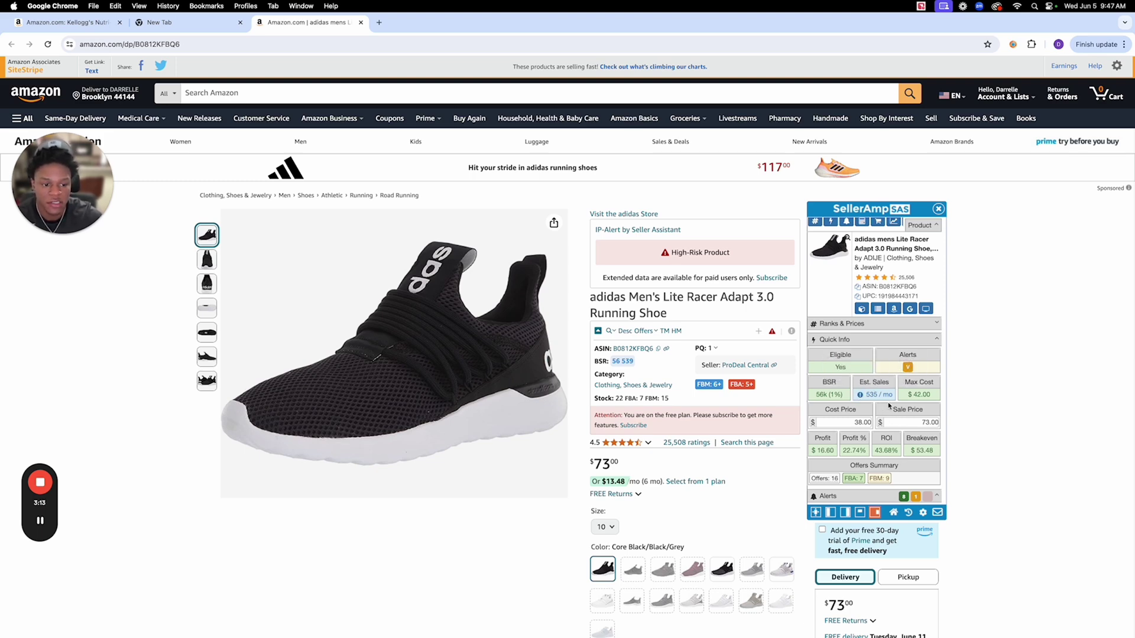
- Run the review percentage check for the shoe's variations in SellerAmp
scroll(892, 413, down, 3)
scroll(887, 396, down, 10)
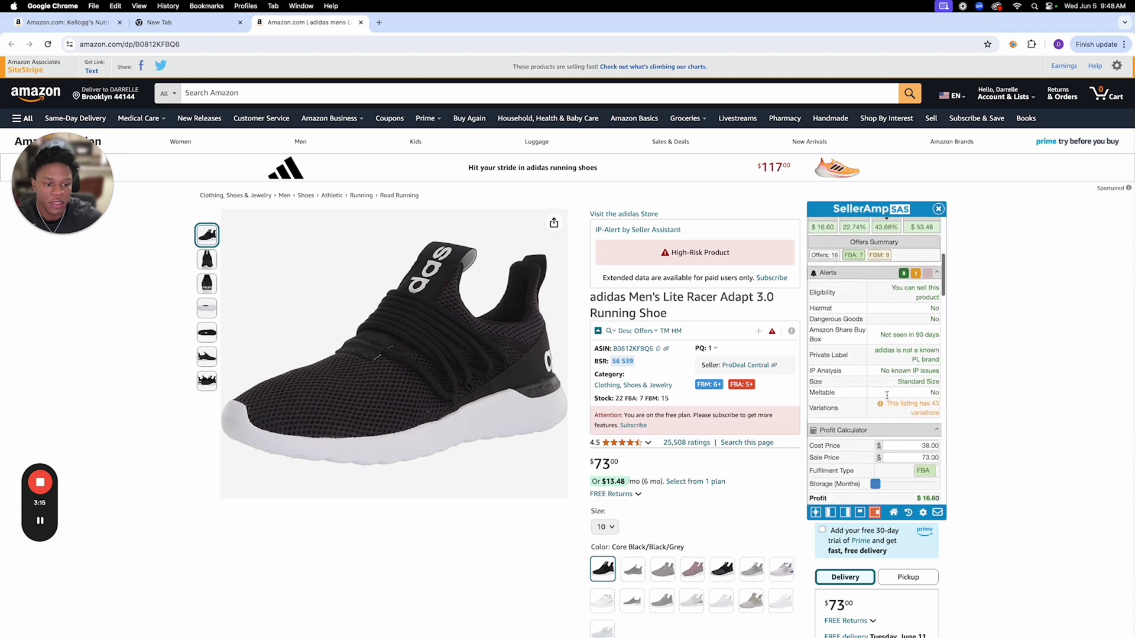
scroll(882, 388, down, 10)
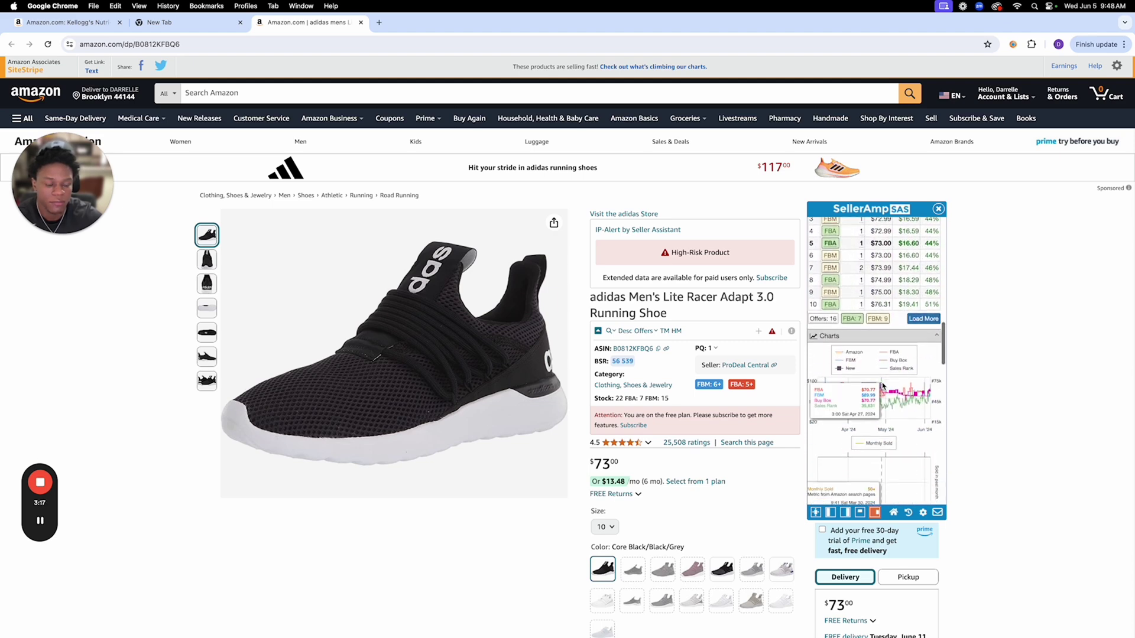
scroll(883, 385, up, 1)
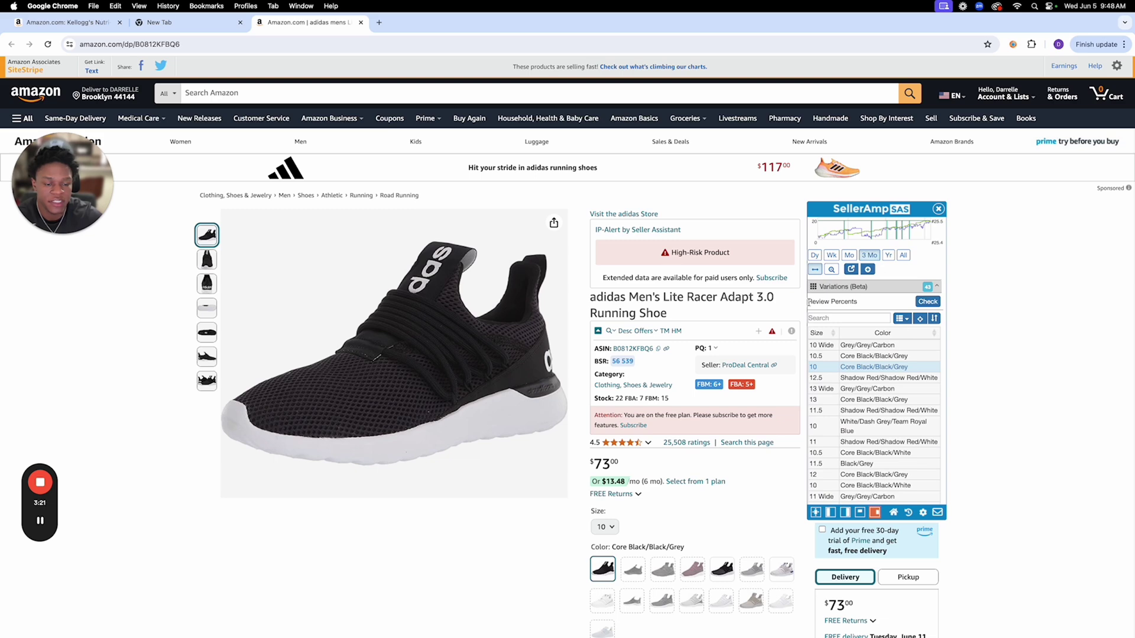
click(928, 303)
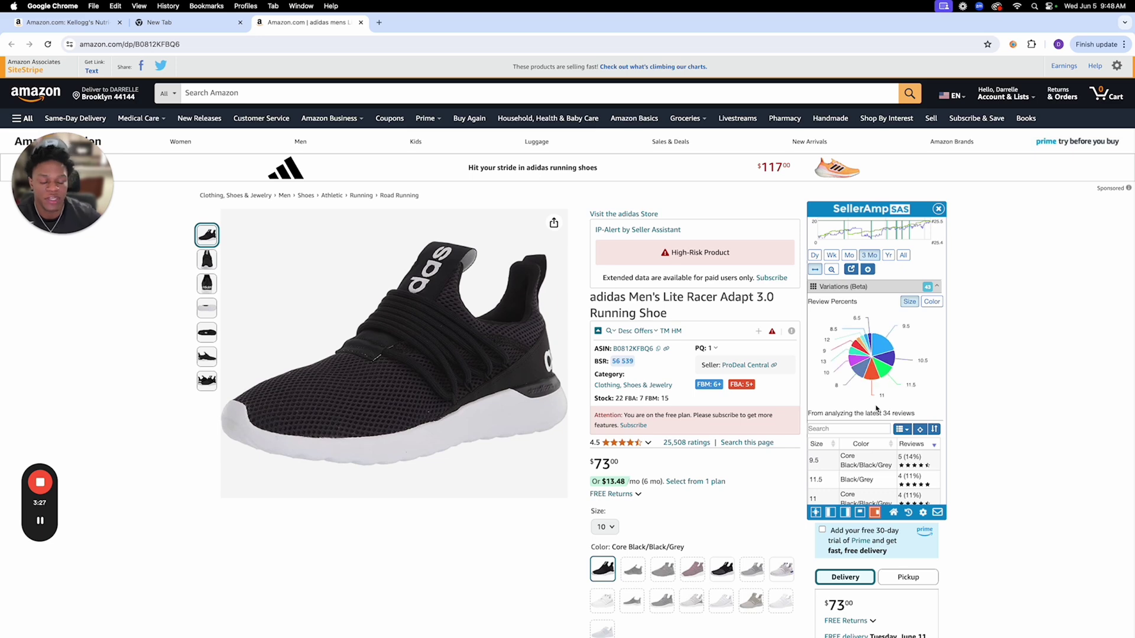
- Compare the review share of each size and color variation of the shoe, including the highlighted size 10
scroll(876, 407, down, 3)
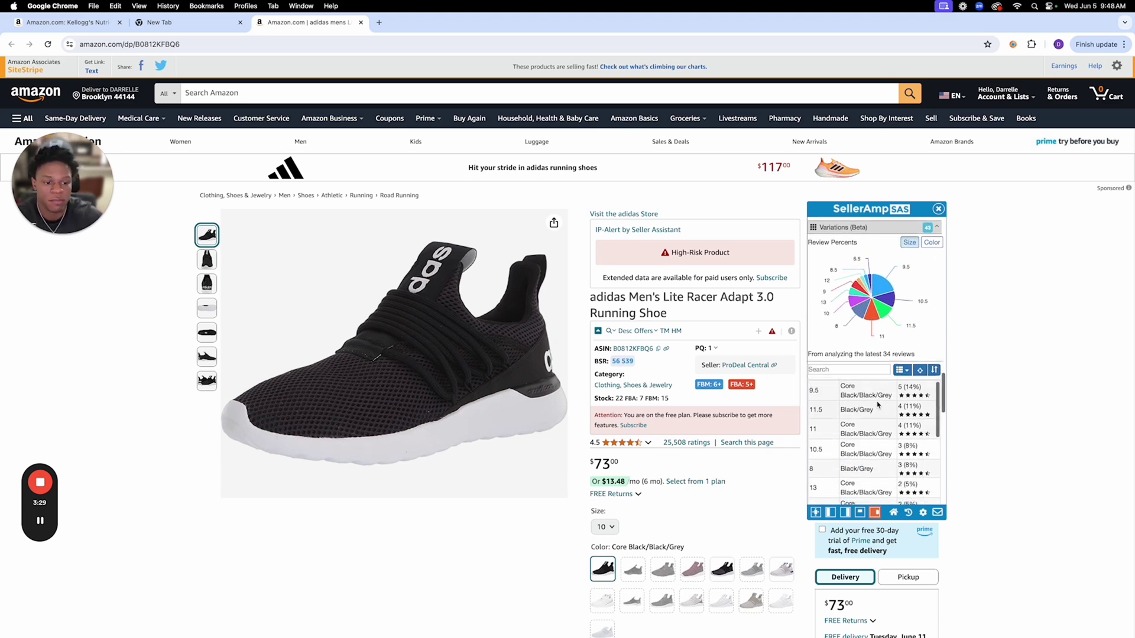
scroll(884, 402, down, 5)
scroll(878, 373, down, 3)
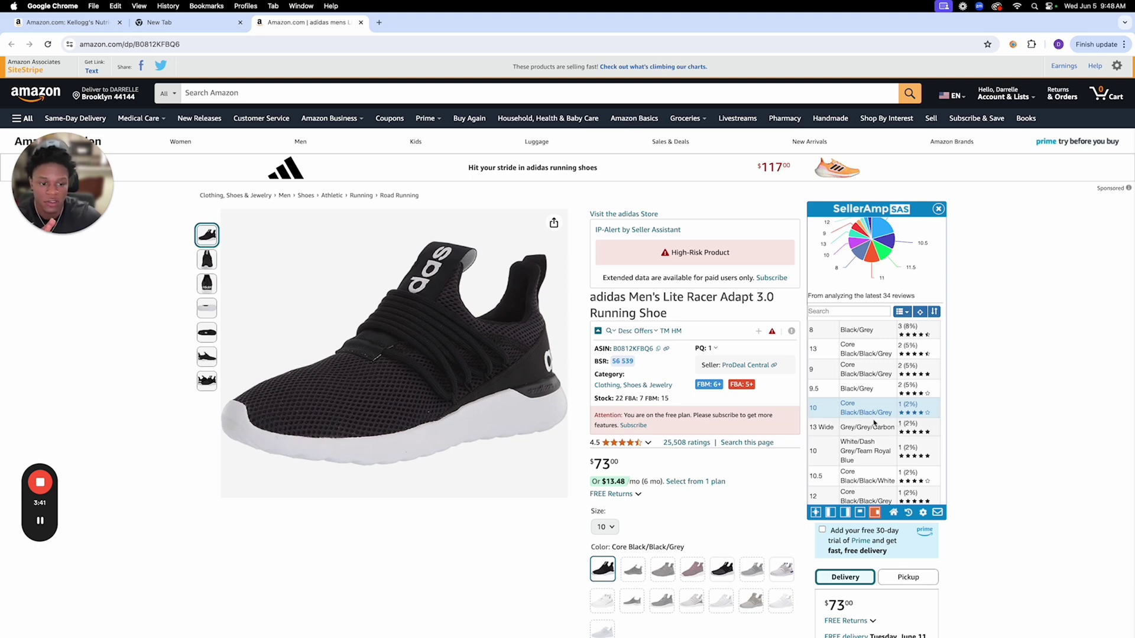
scroll(875, 420, up, 5)
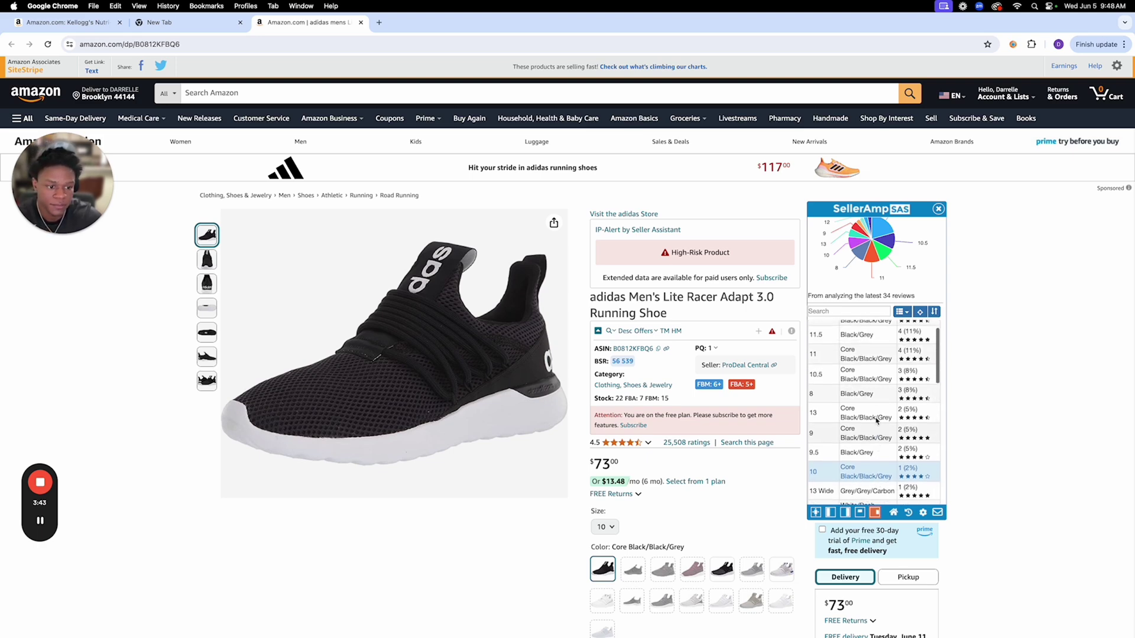
scroll(877, 421, up, 5)
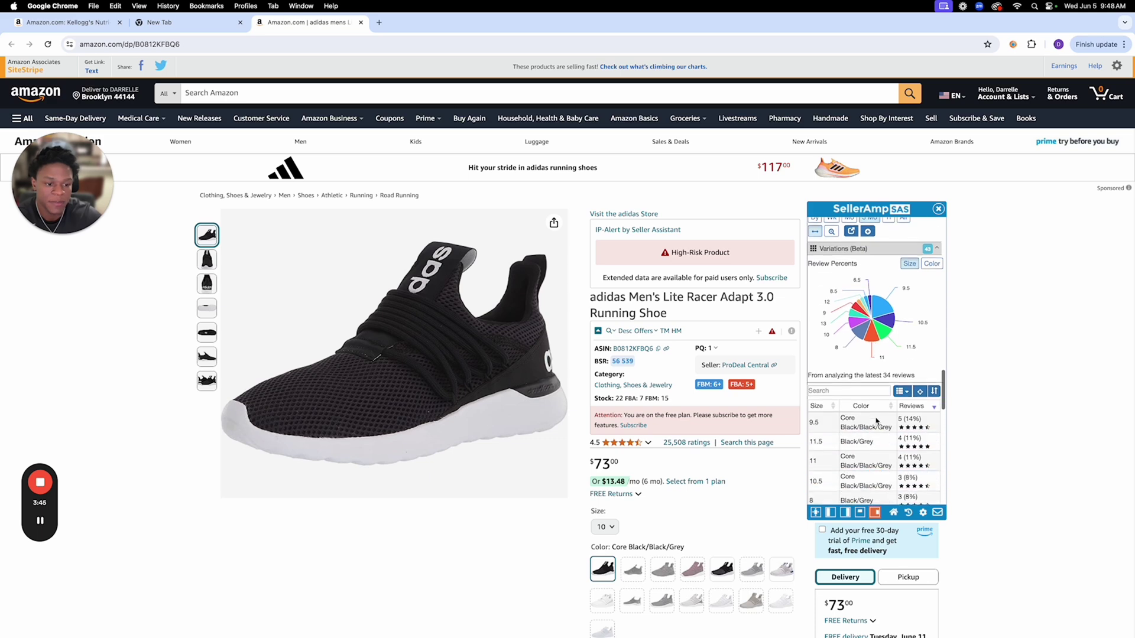
- Review the variations' review shares and the shoe's profit and ROI in the SellerAmp Profit Calculator
scroll(880, 421, up, 1)
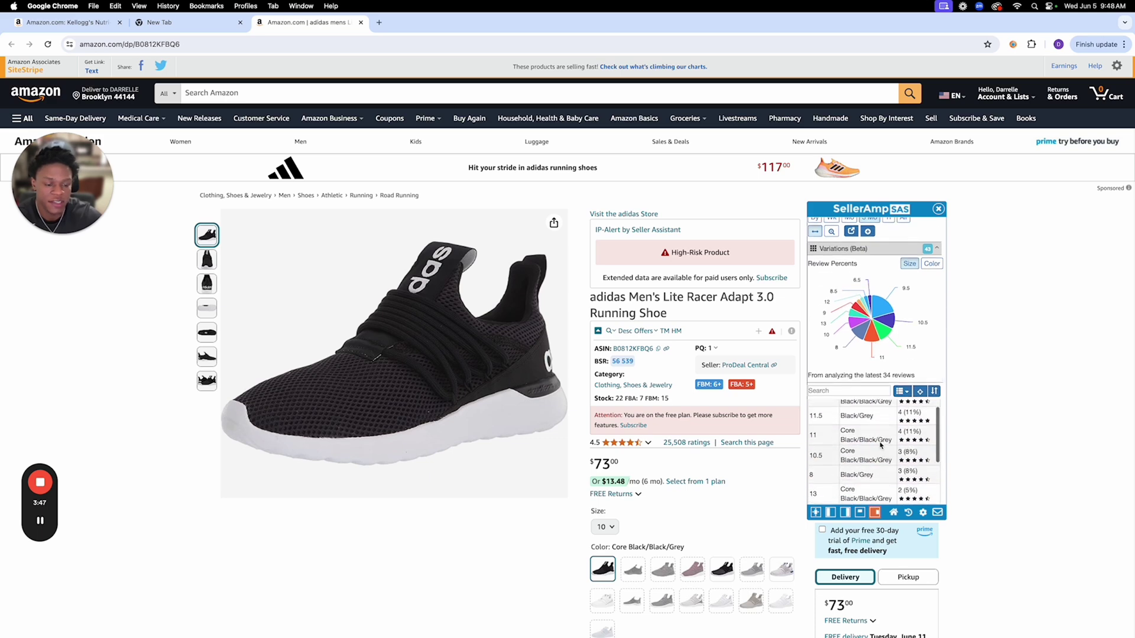
scroll(892, 450, up, 2)
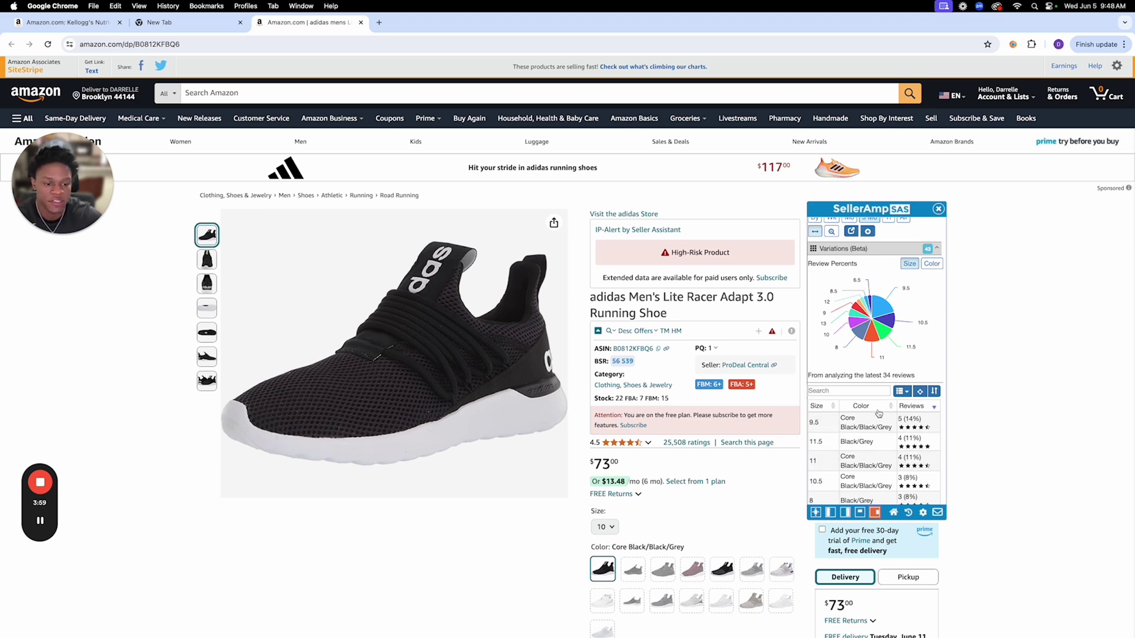
scroll(878, 408, up, 10)
scroll(881, 401, up, 10)
scroll(881, 400, up, 2)
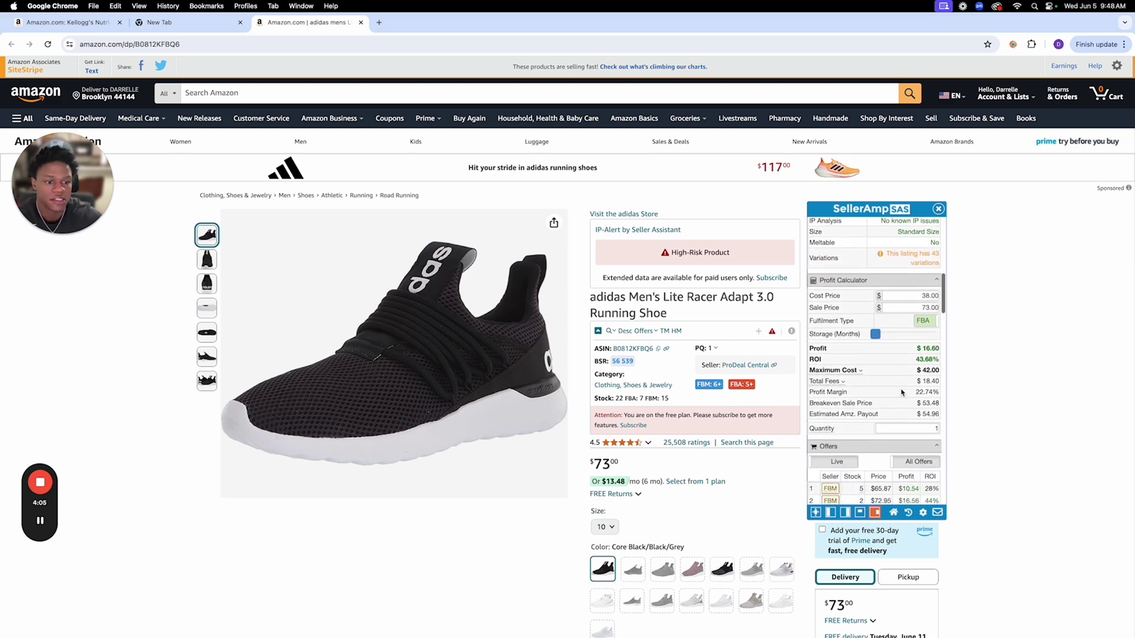
scroll(901, 392, down, 1)
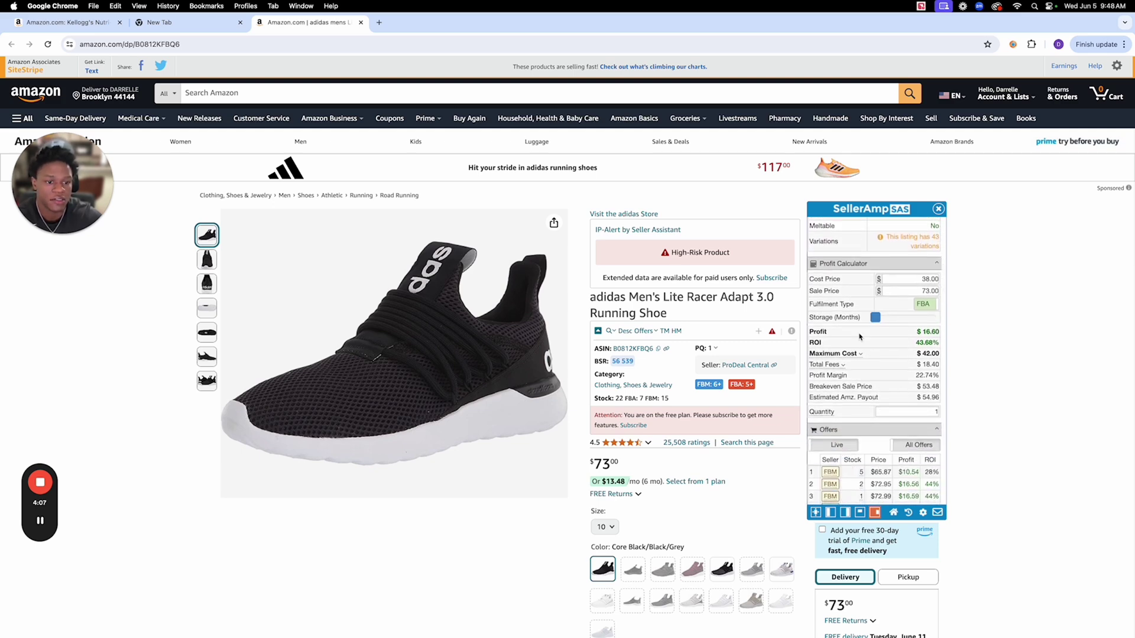
scroll(860, 337, up, 2)
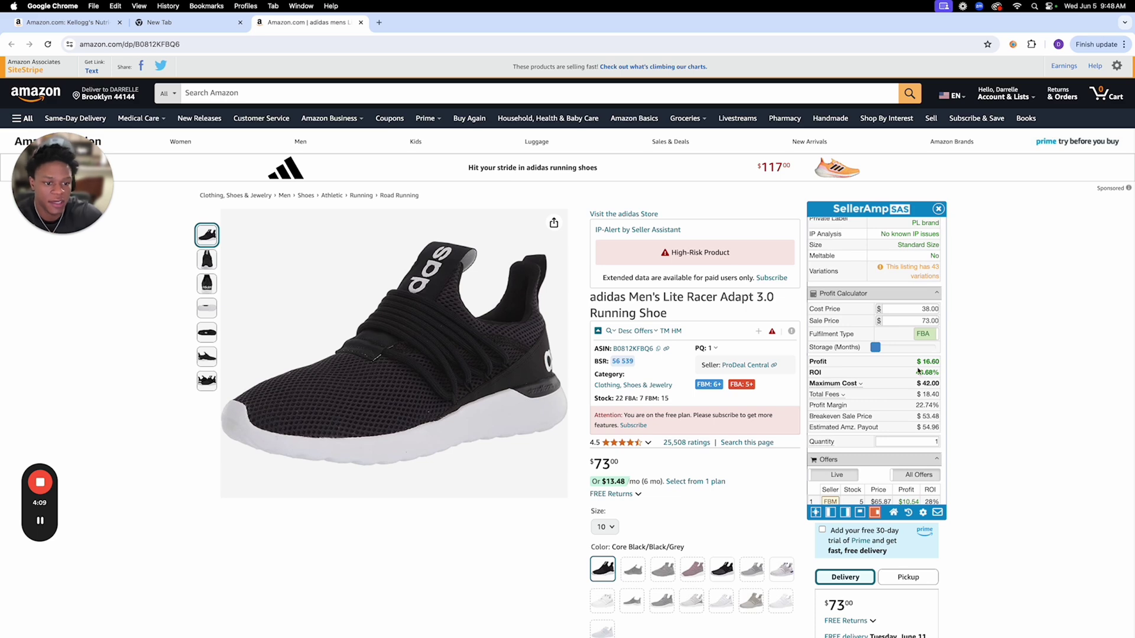
- Compare the shoe's profit and ROI under FBM and FBA fulfilment, ending with the fulfilment type on FBA
mouse_move(929, 346)
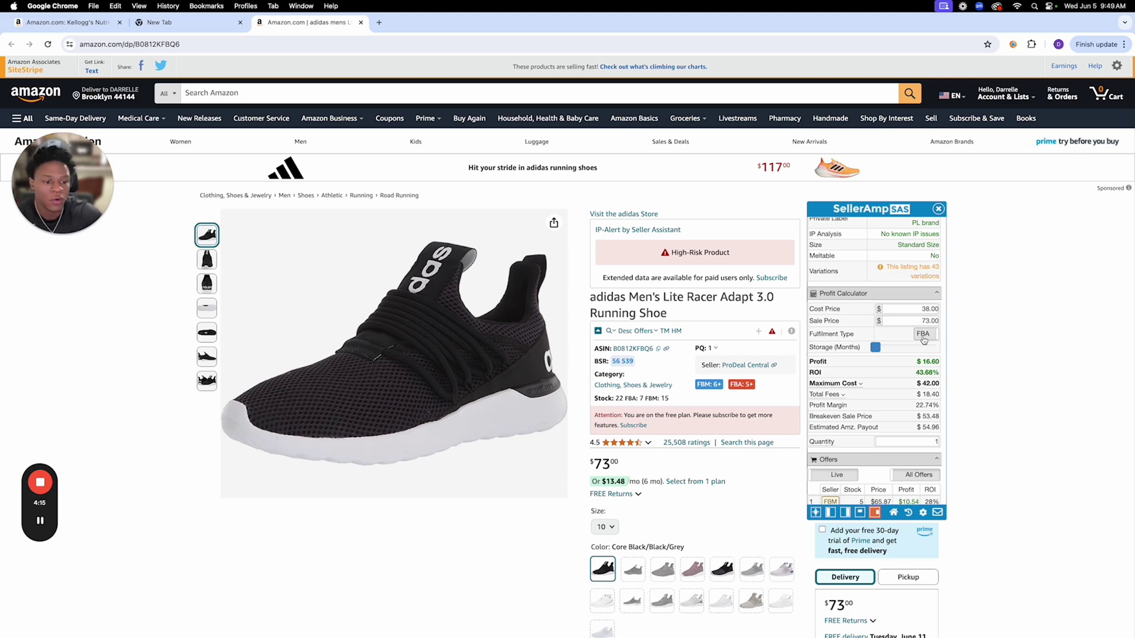
click(925, 338)
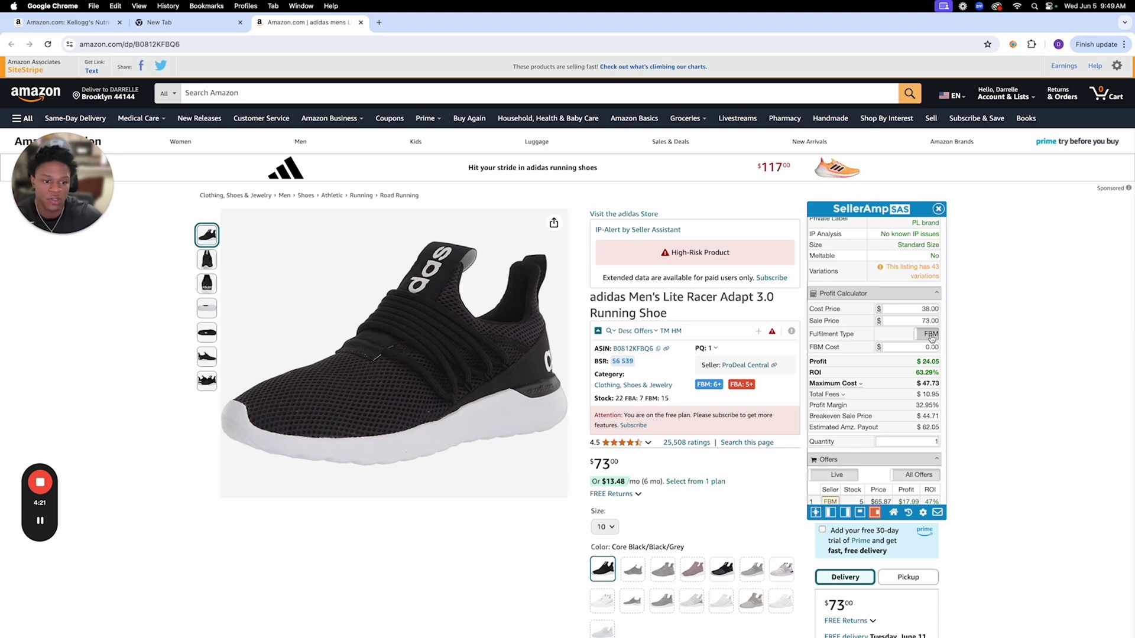
click(925, 335)
click(928, 335)
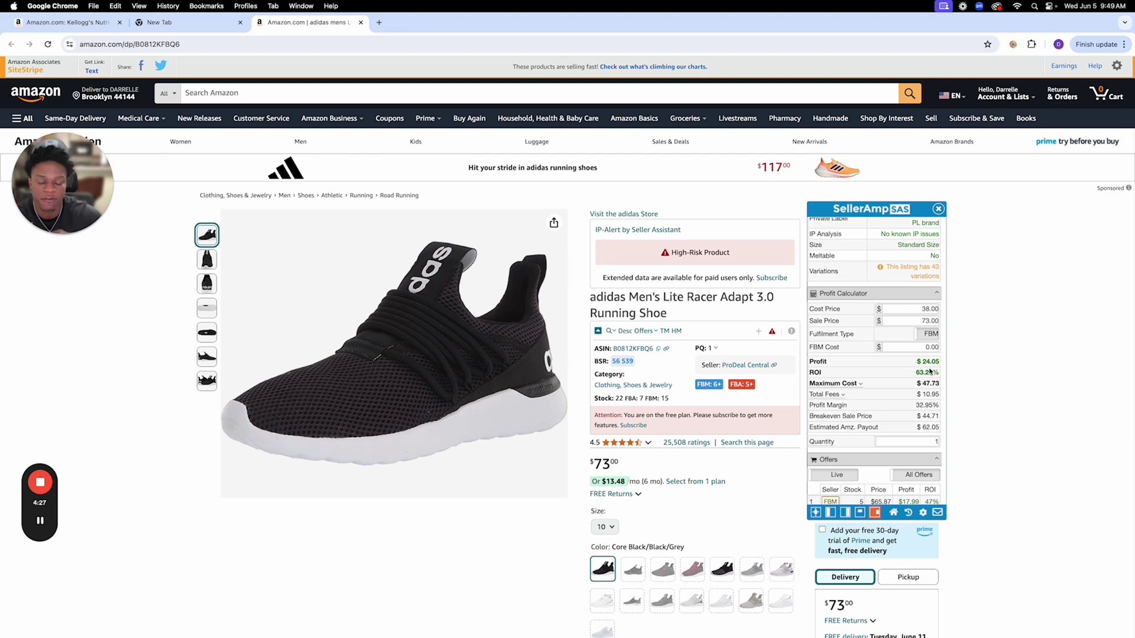
click(931, 335)
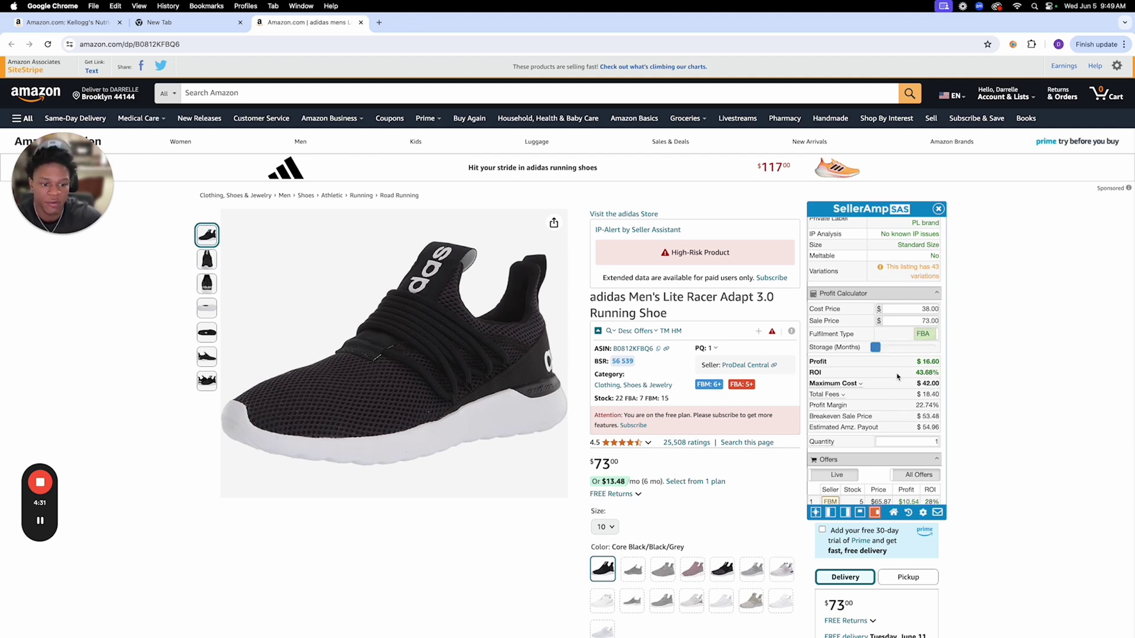
- Load the remaining offers in SellerAmp's offer list and check the FBA and FBM offer counts and stock levels
scroll(886, 345, down, 4)
scroll(880, 340, down, 6)
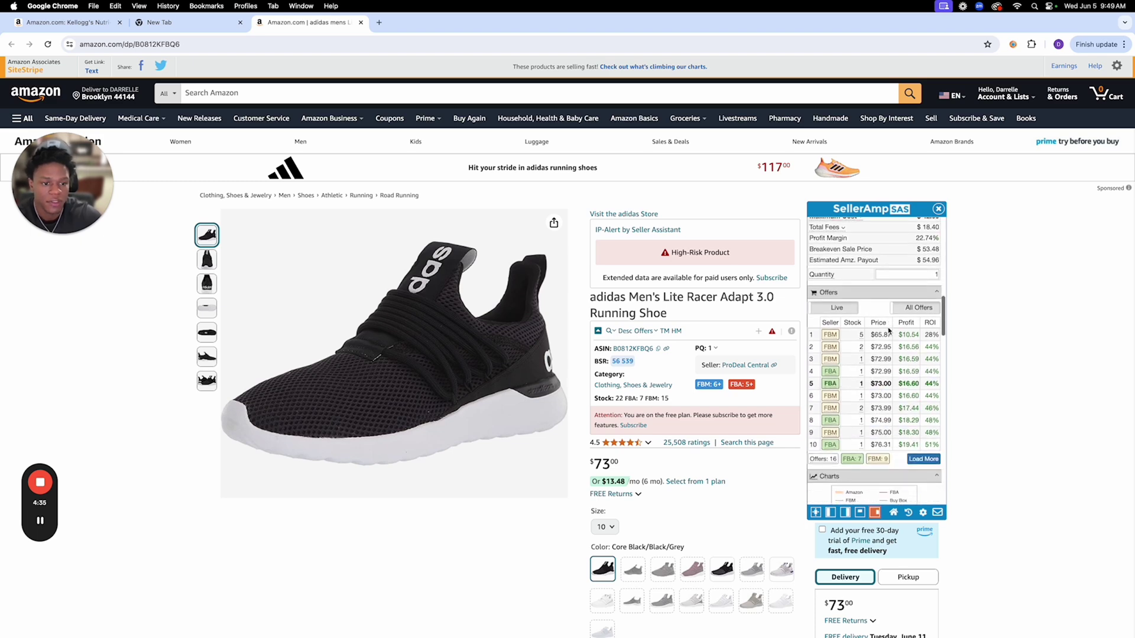
scroll(888, 331, down, 2)
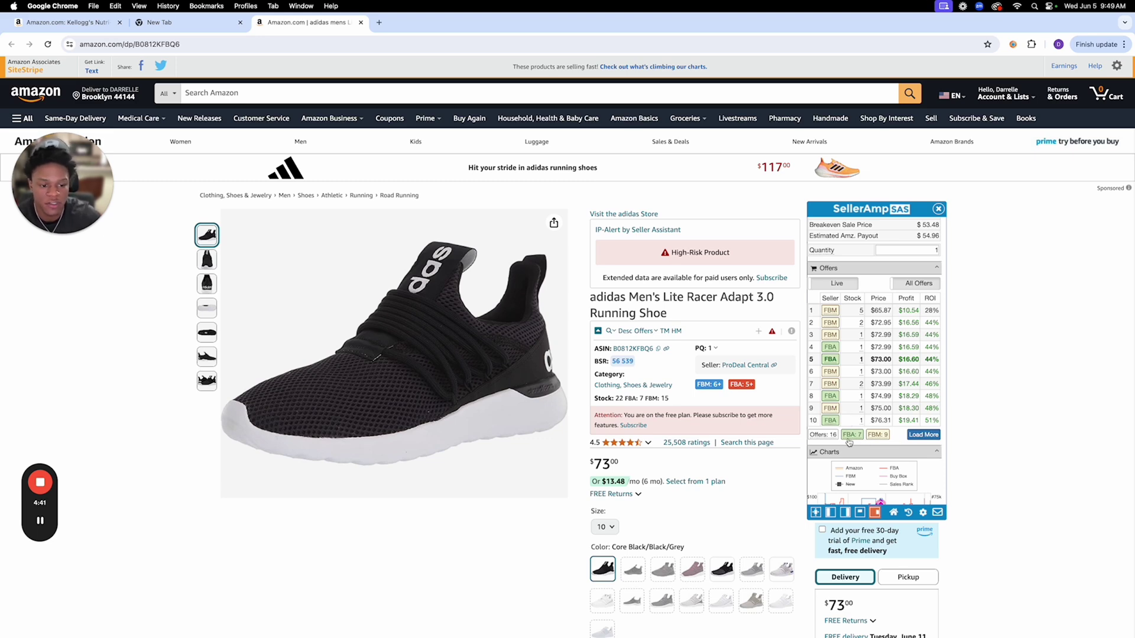
mouse_move(831, 440)
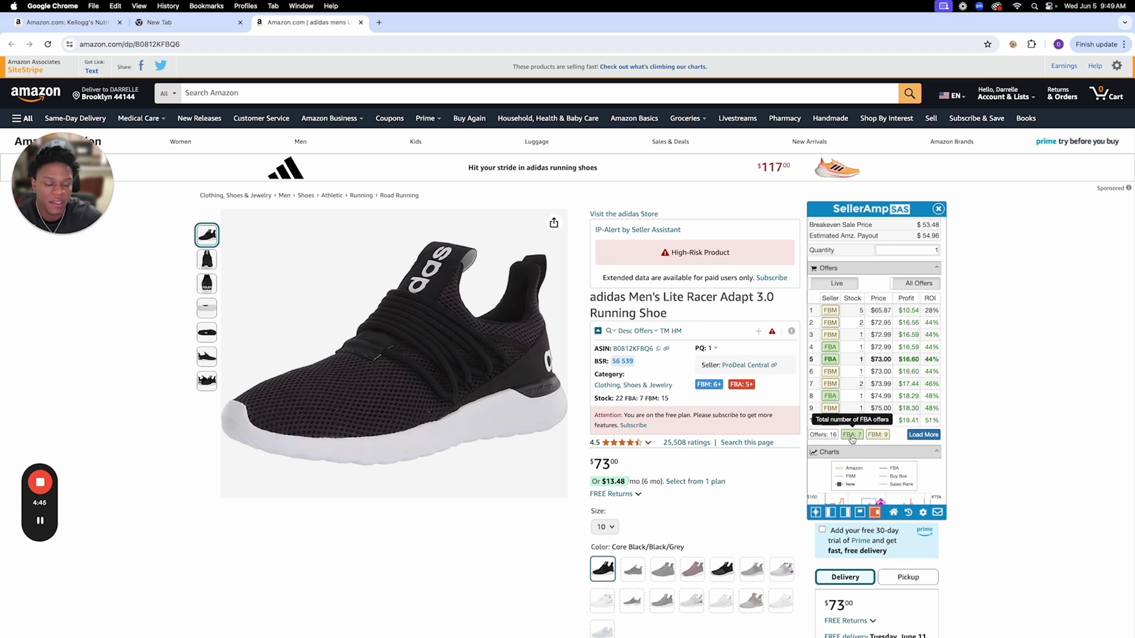
click(879, 435)
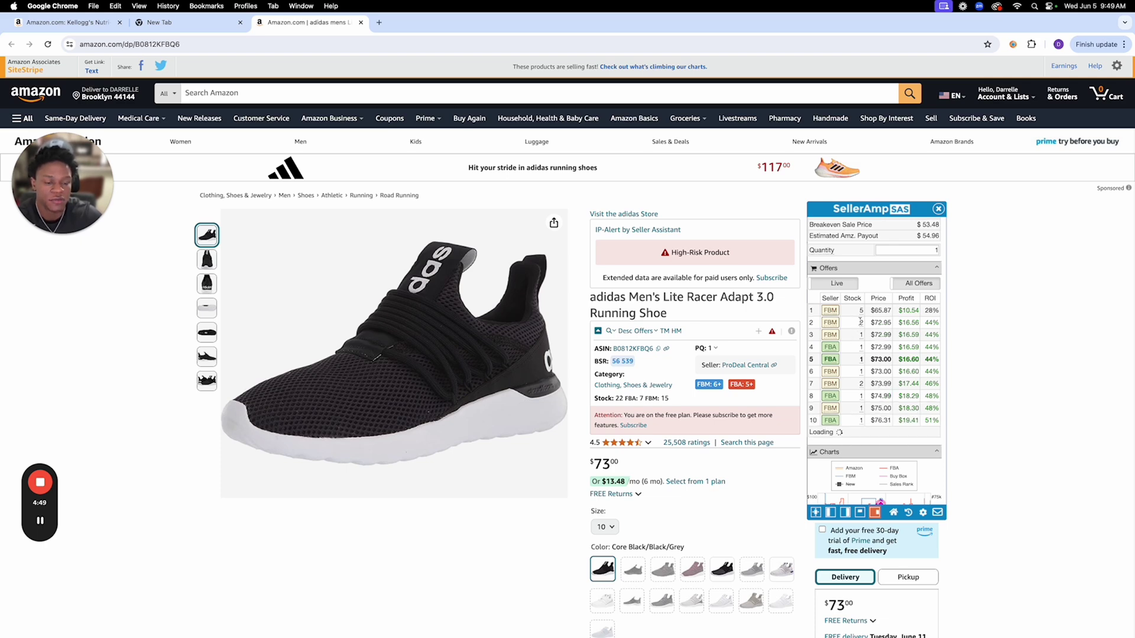
mouse_move(861, 312)
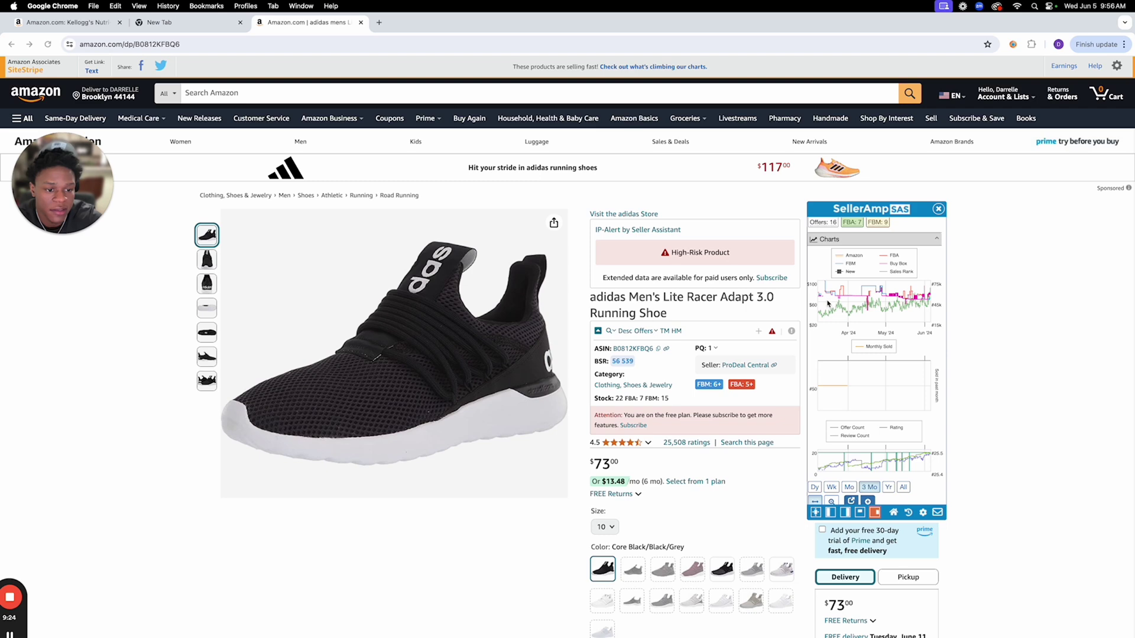
- Hide the New price line in the shoe's Keepa price history and examine the Amazon, sales rank and new offer count data
mouse_move(837, 297)
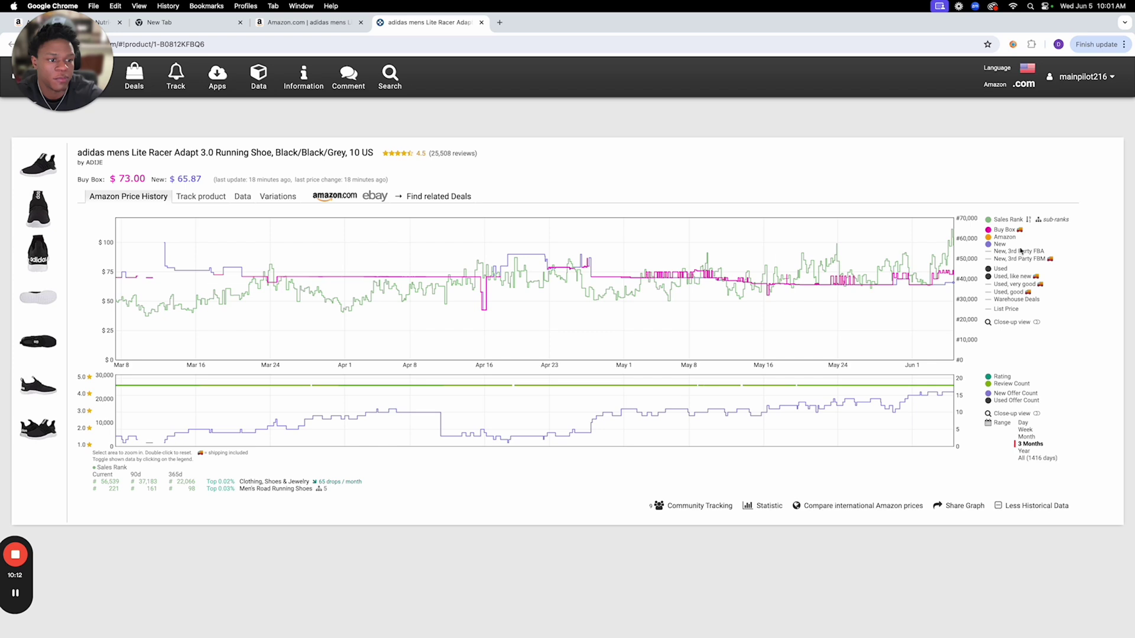
click(999, 244)
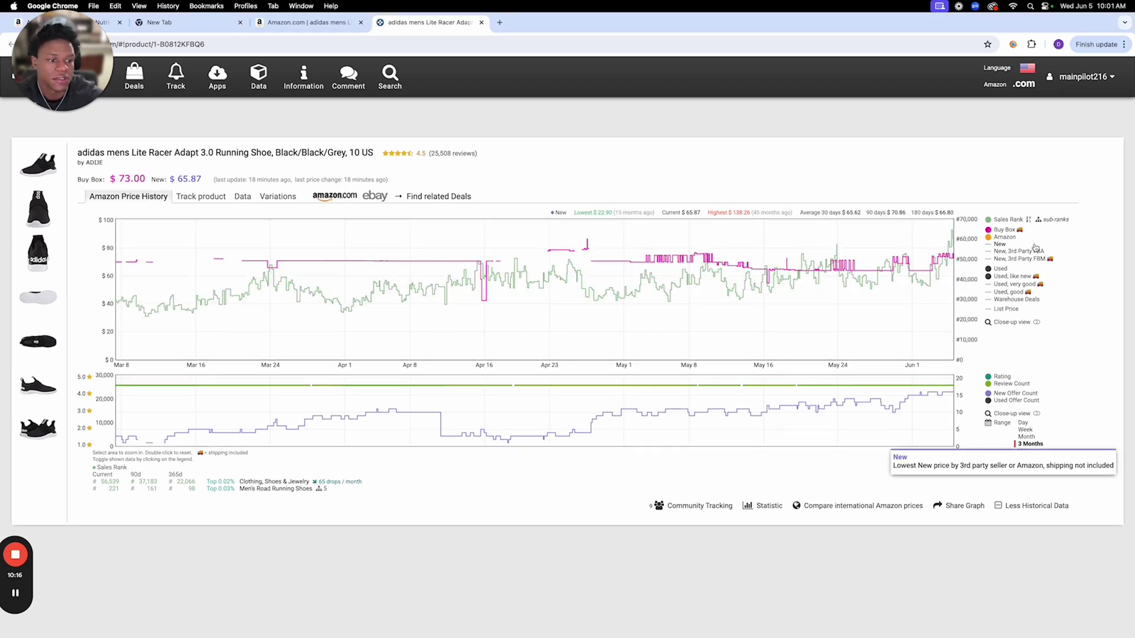
mouse_move(991, 240)
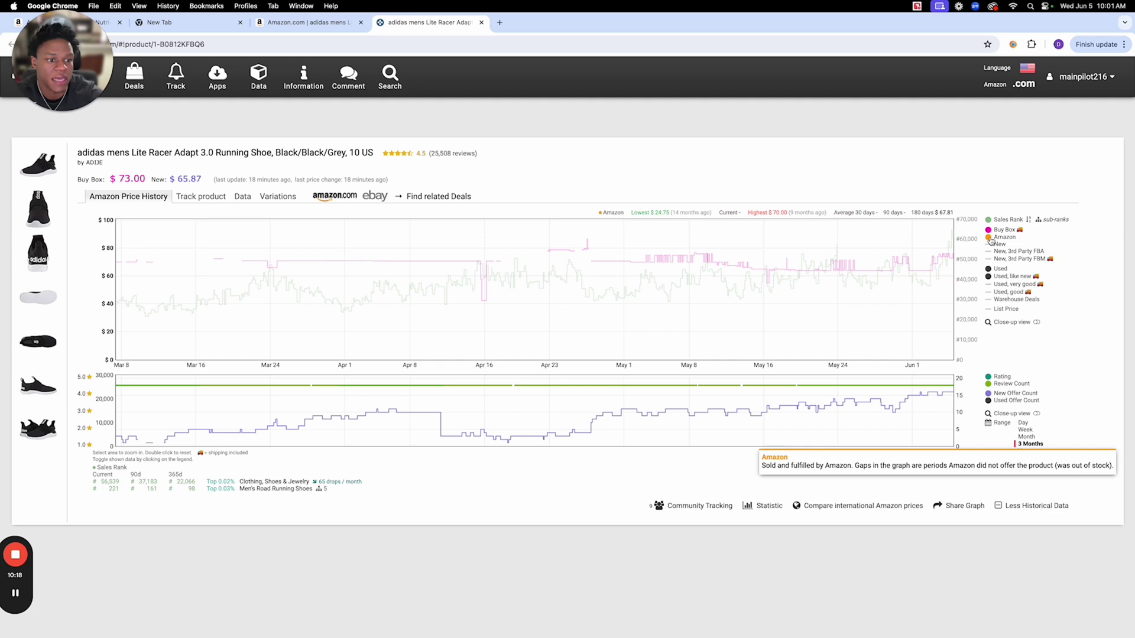
mouse_move(990, 220)
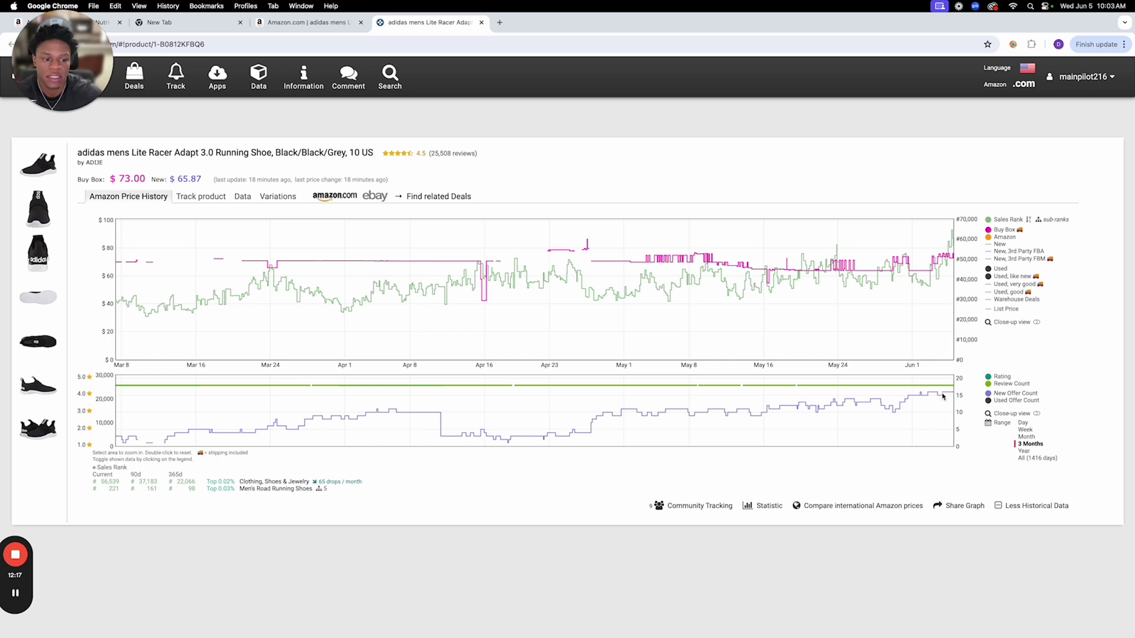
mouse_move(952, 397)
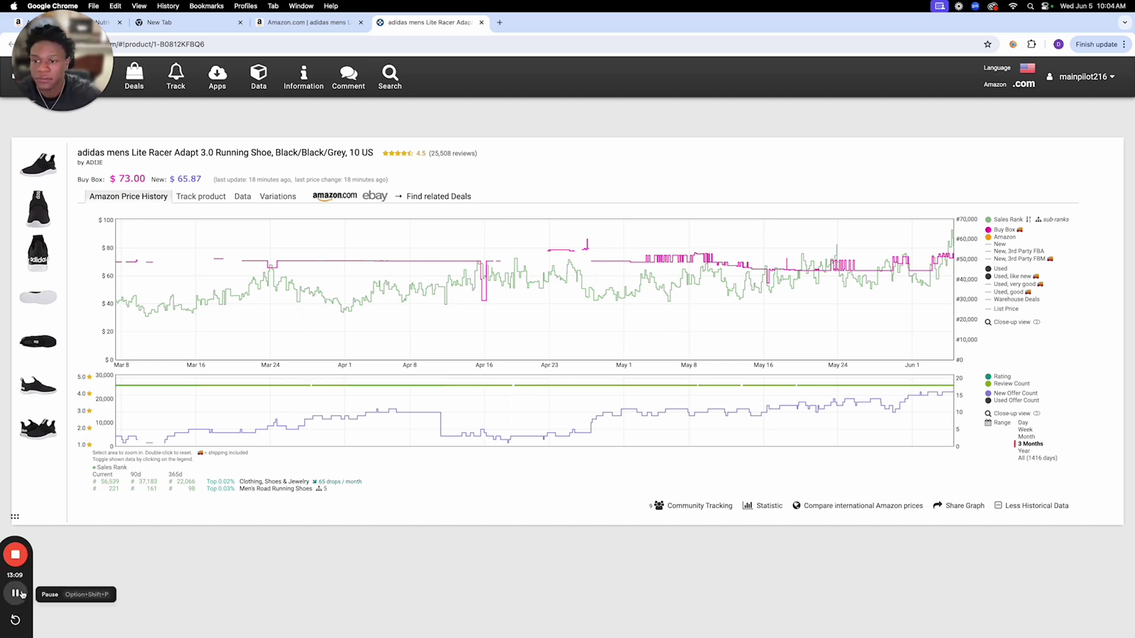
- Return to the shoe's Amazon listing and look over the SellerAmp charts and their available time ranges
click(307, 22)
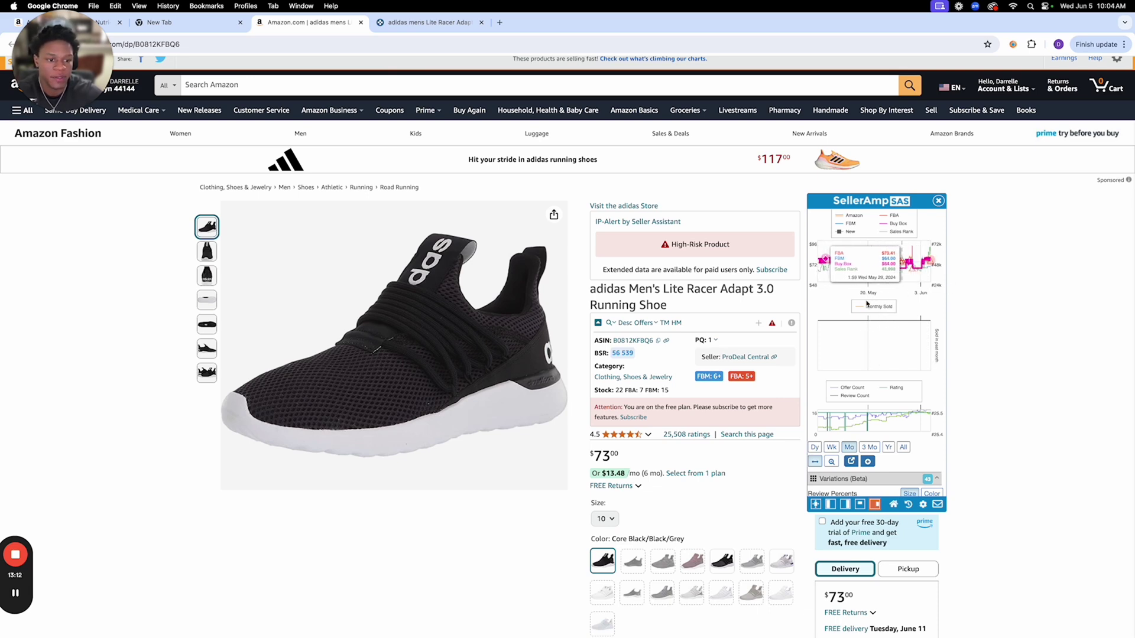
scroll(844, 313, up, 2)
scroll(848, 330, up, 2)
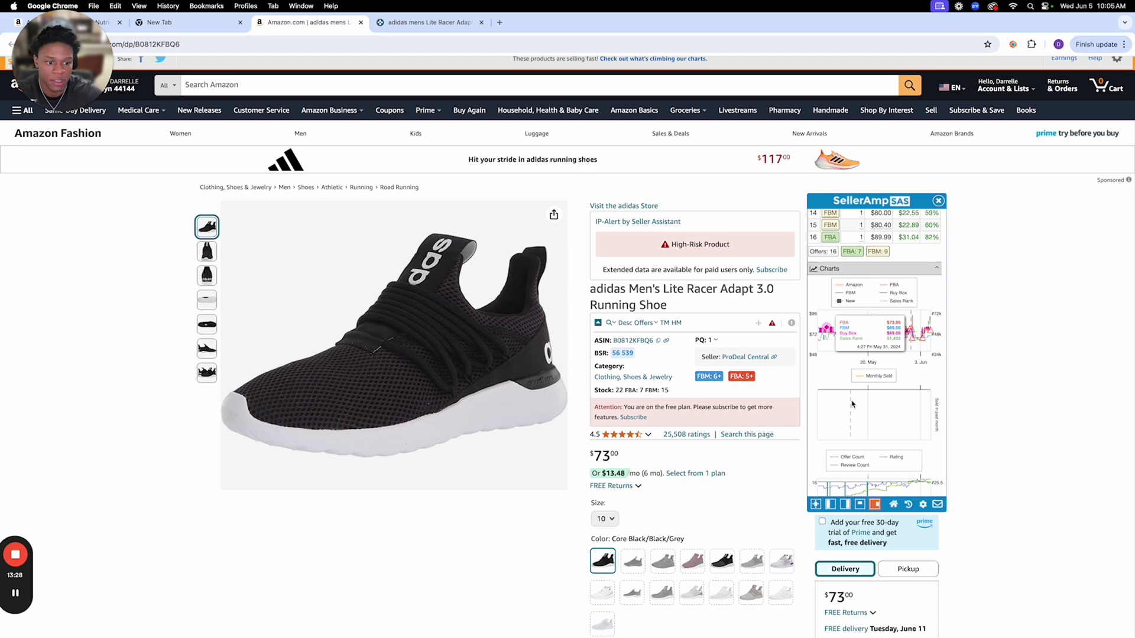
scroll(920, 378, down, 3)
scroll(920, 375, down, 3)
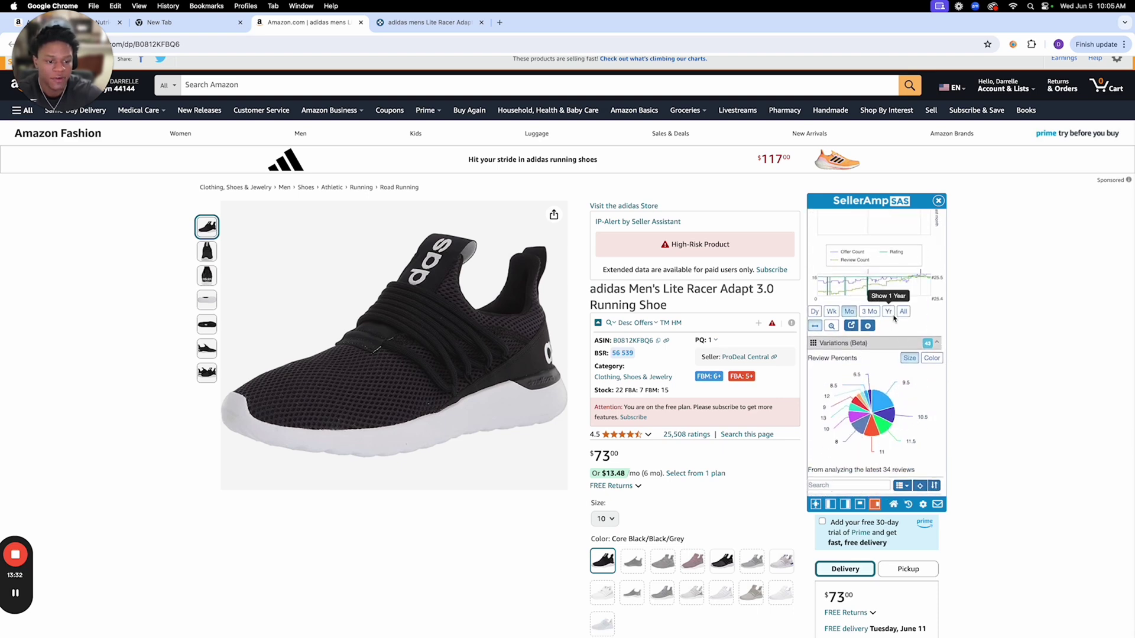
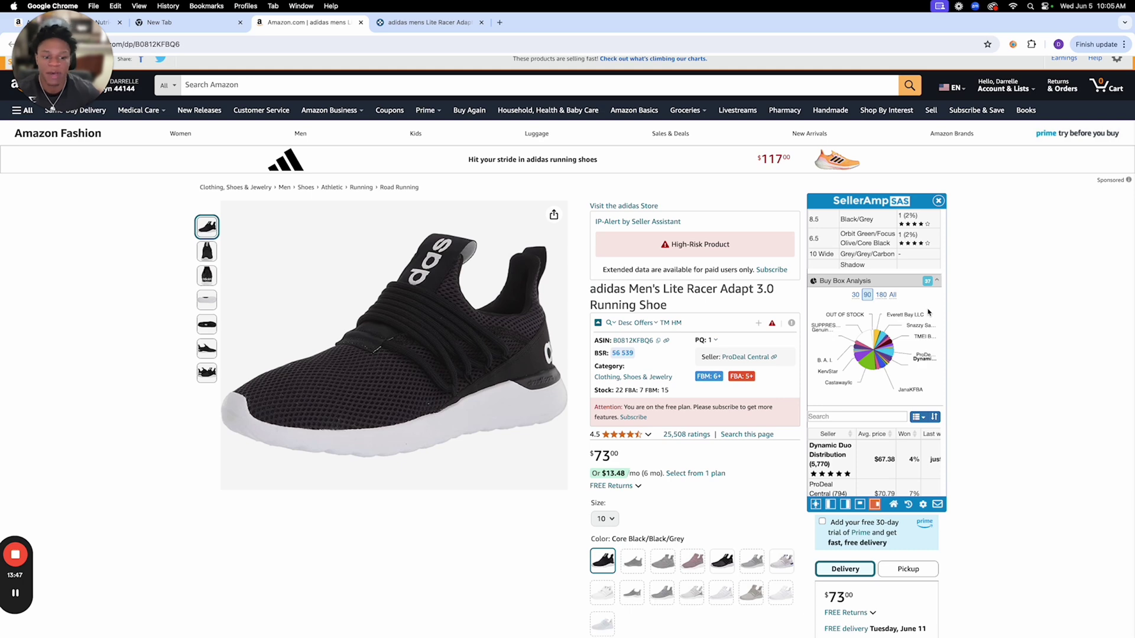
- Check the shipper, seller and return details in the Amazon purchase box, going back to SellerAmp's Buy Box Analysis
scroll(947, 451, down, 3)
scroll(982, 521, down, 5)
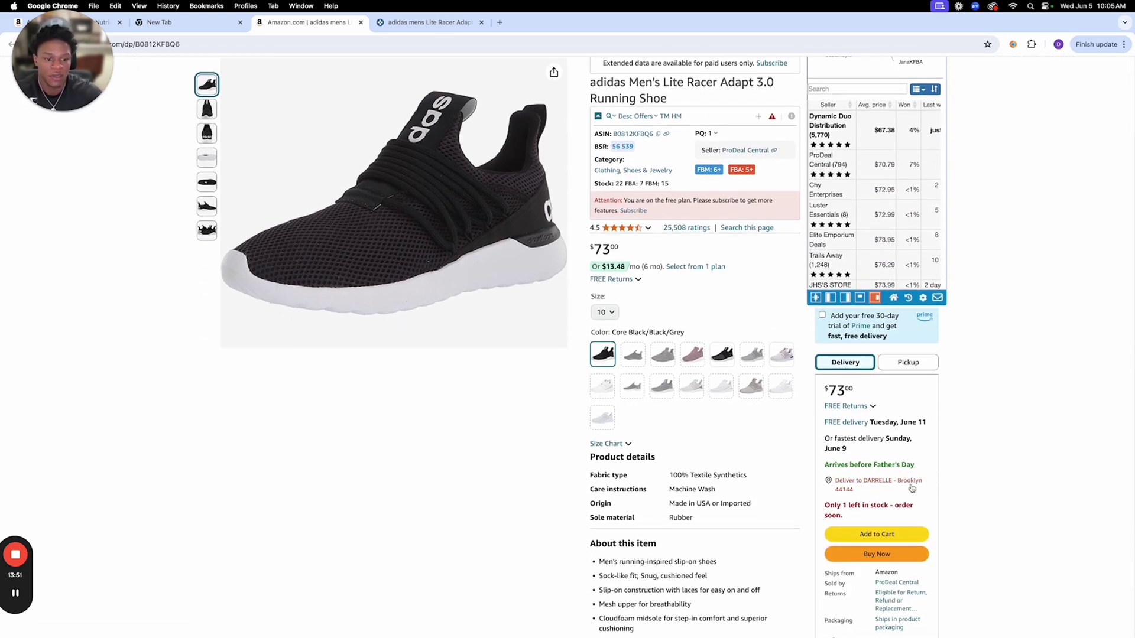
scroll(914, 487, down, 1)
scroll(916, 467, down, 4)
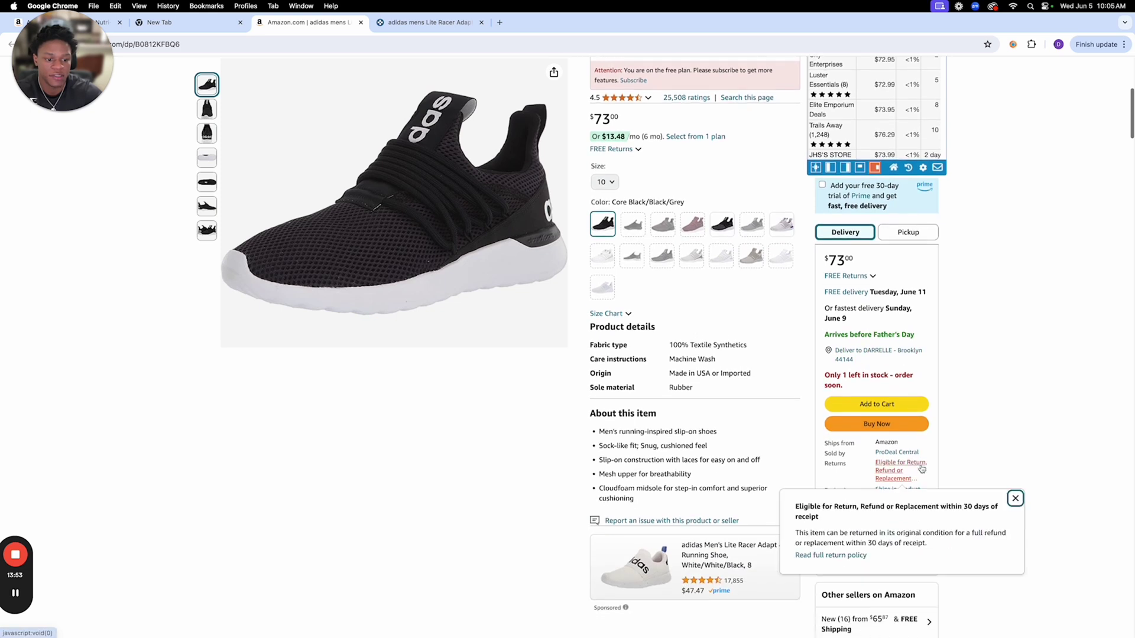
click(910, 400)
click(910, 400)
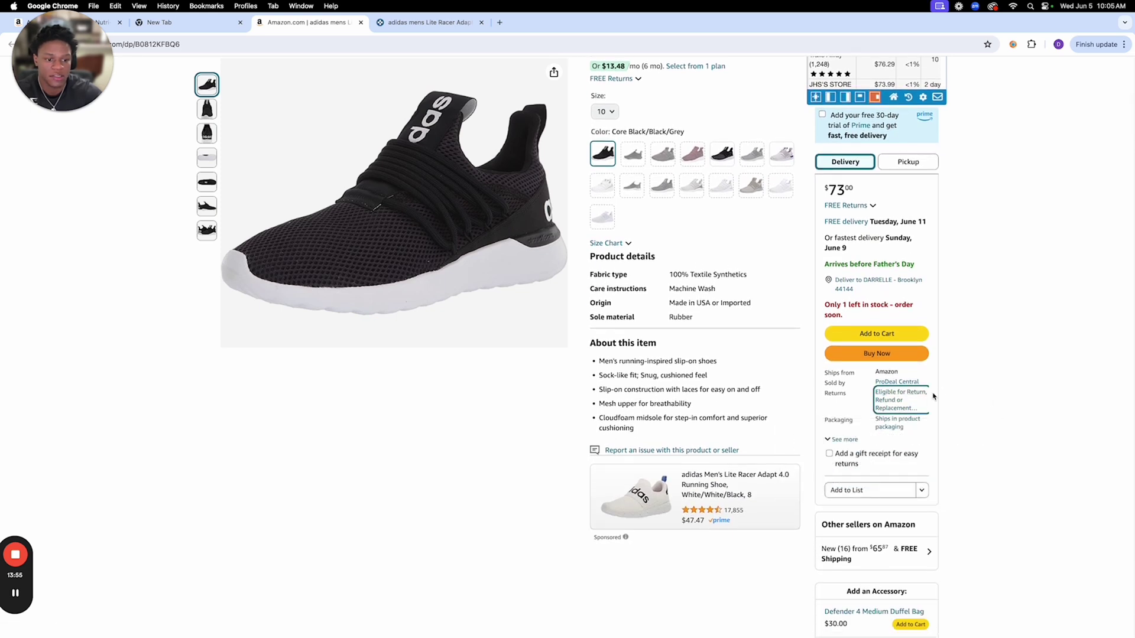
click(910, 394)
click(896, 391)
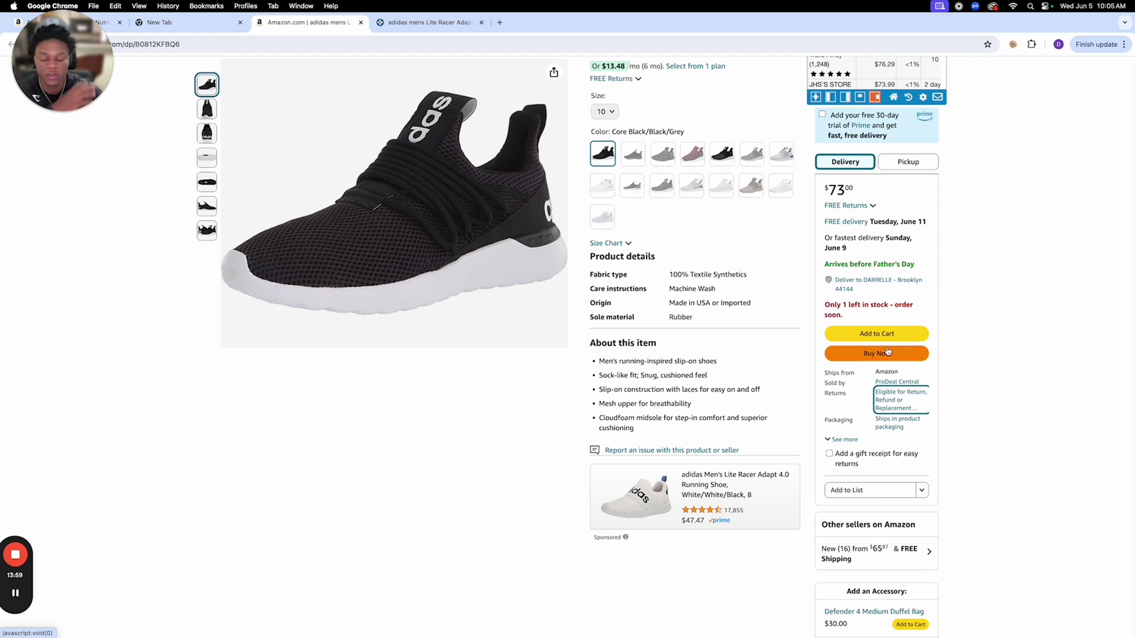
scroll(913, 355, up, 1)
scroll(913, 362, up, 7)
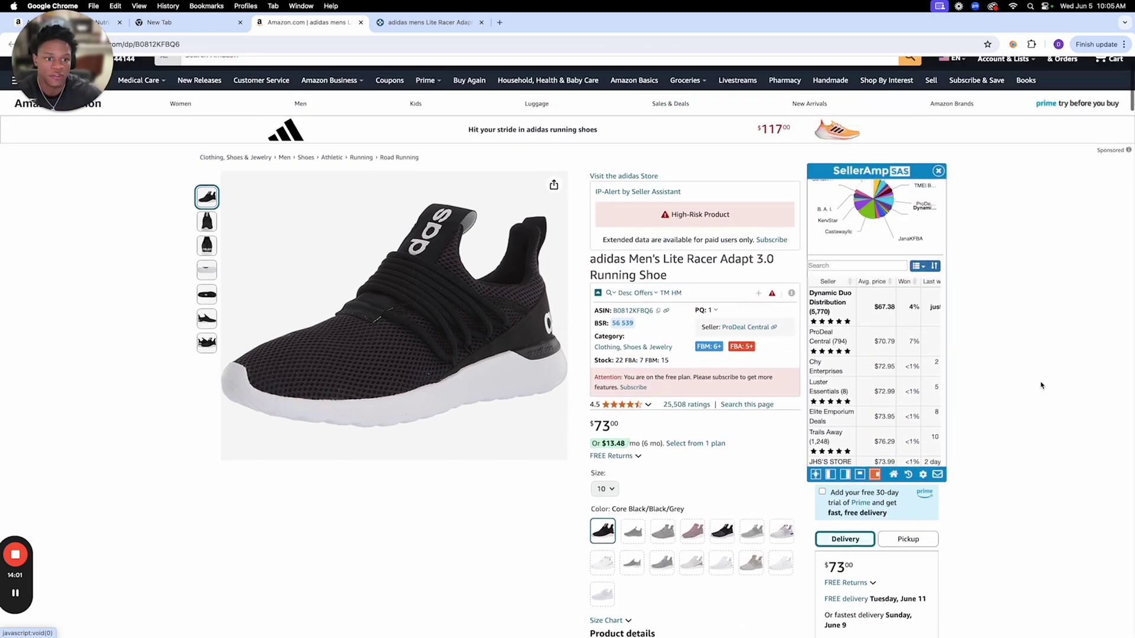
scroll(903, 319, up, 4)
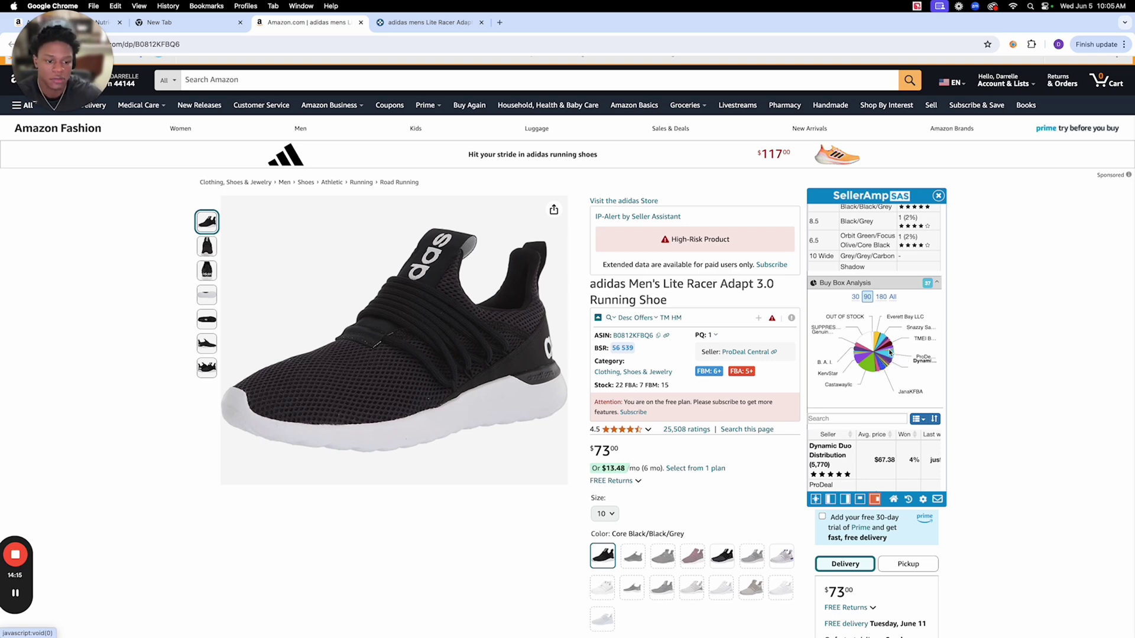
- Look through the sellers and their average prices in the 90-day Buy Box Analysis
scroll(881, 380, down, 3)
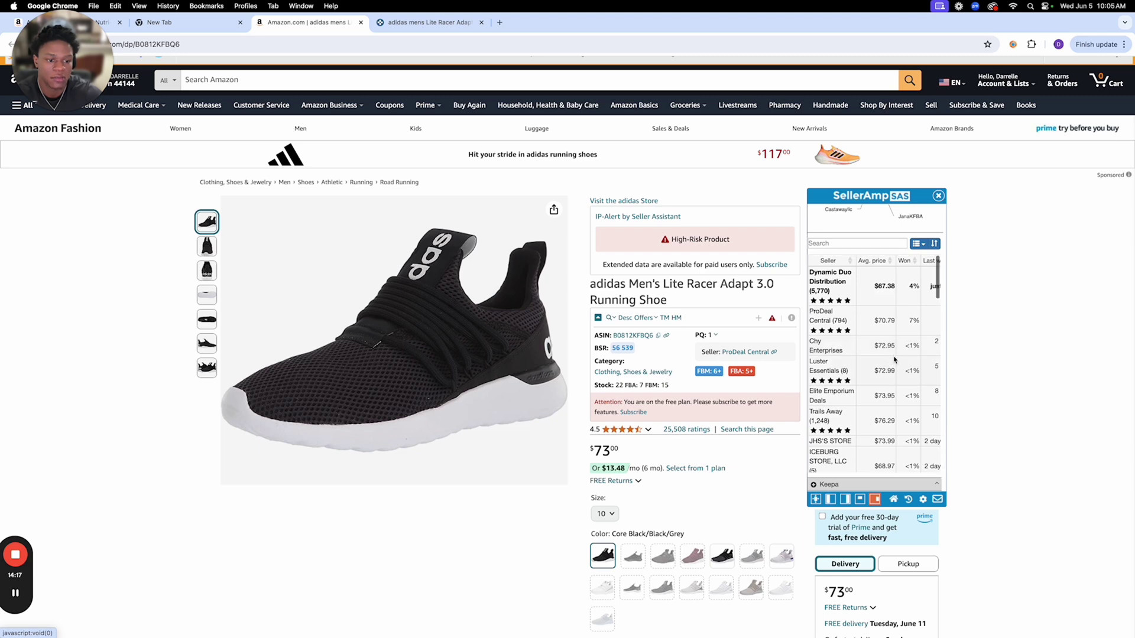
scroll(914, 317, up, 1)
scroll(914, 318, up, 1)
scroll(896, 399, down, 5)
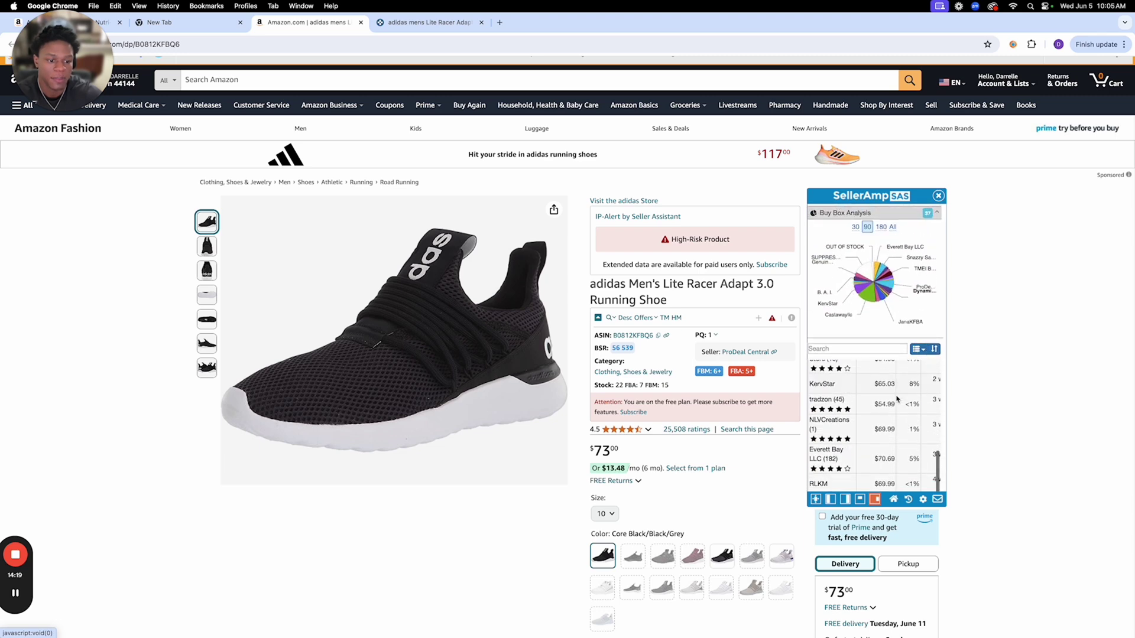
scroll(896, 399, up, 5)
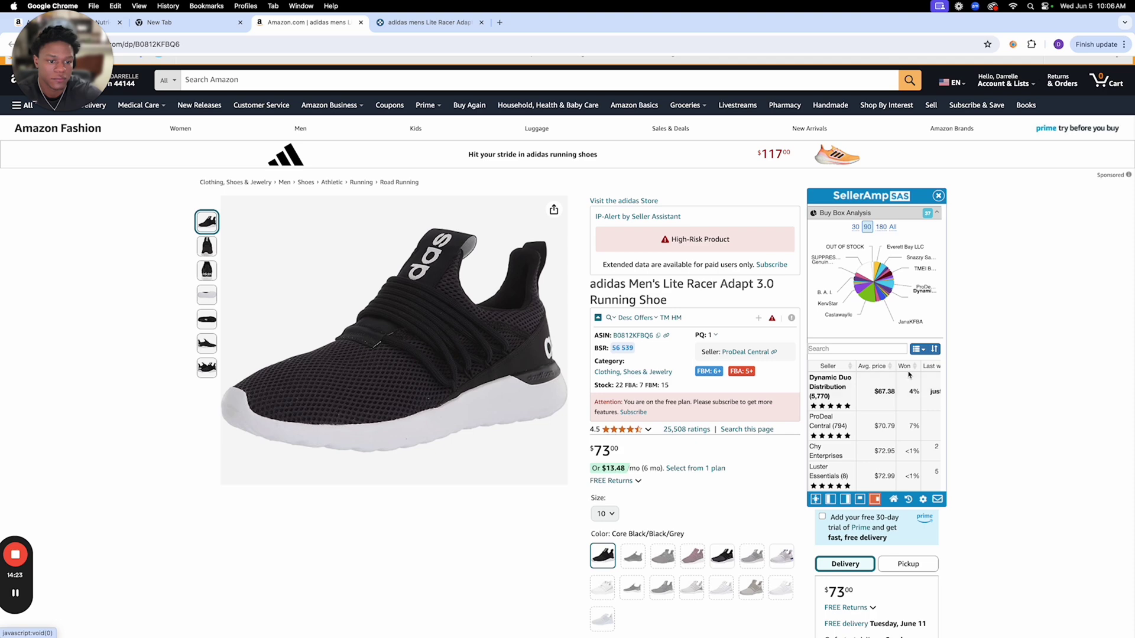
- Sort the Buy Box Analysis sellers by Won percentage from highest to lowest and check when each last won
scroll(910, 378, right, 2)
click(894, 368)
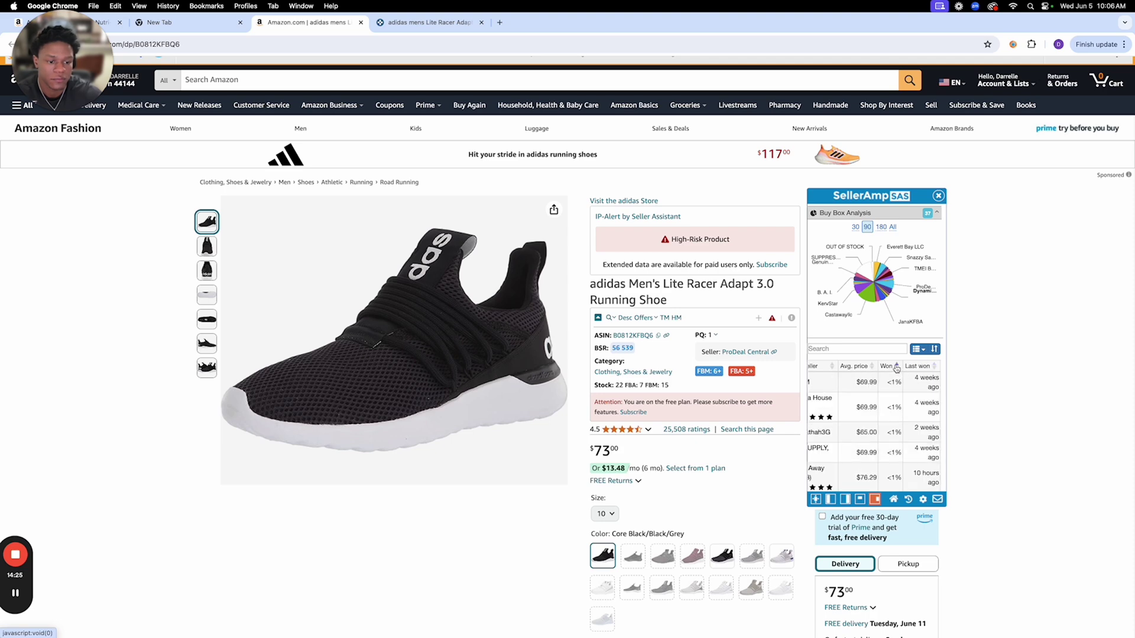
click(896, 368)
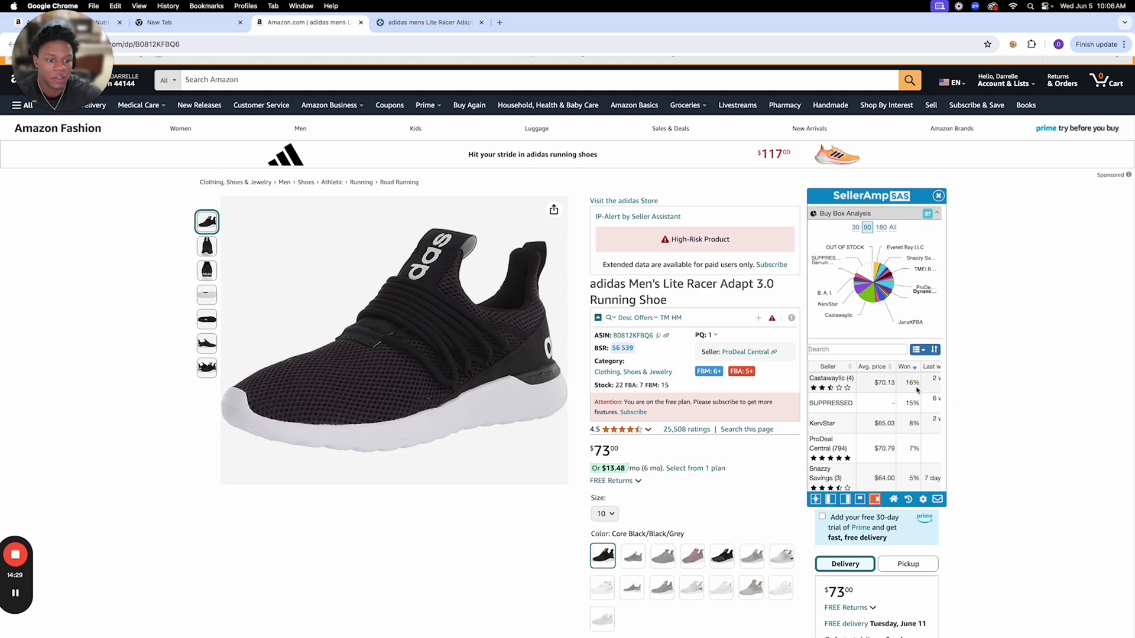
scroll(904, 388, right, 2)
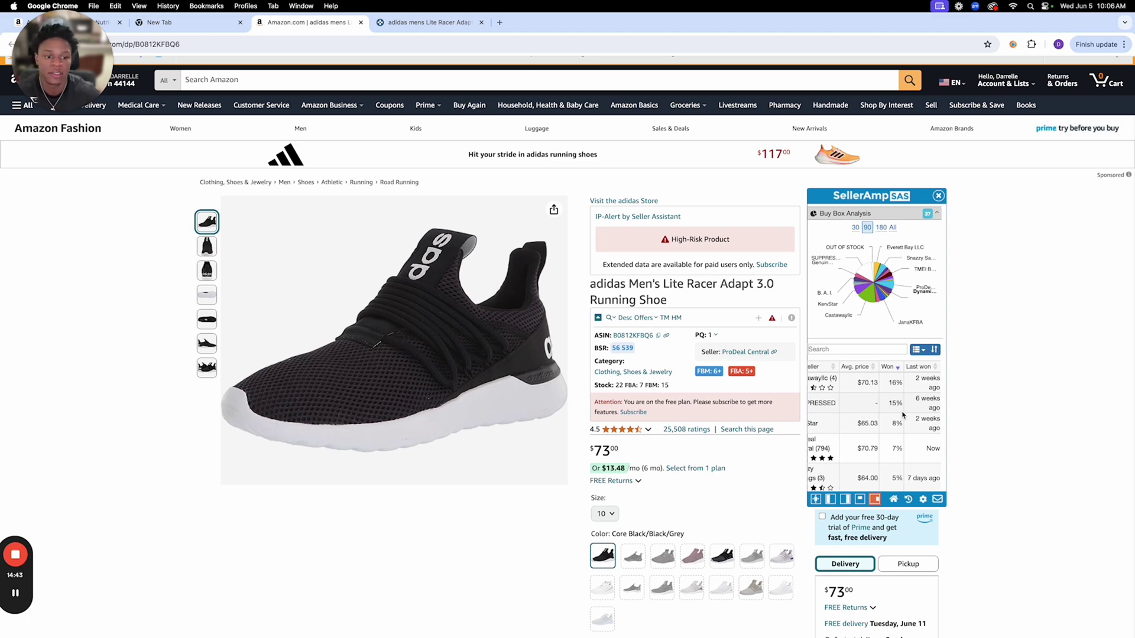
- Compare the average prices and Won percentages of the sellers down the Buy Box Analysis list
scroll(854, 408, left, 2)
scroll(866, 364, left, 1)
scroll(869, 355, down, 2)
scroll(864, 353, down, 3)
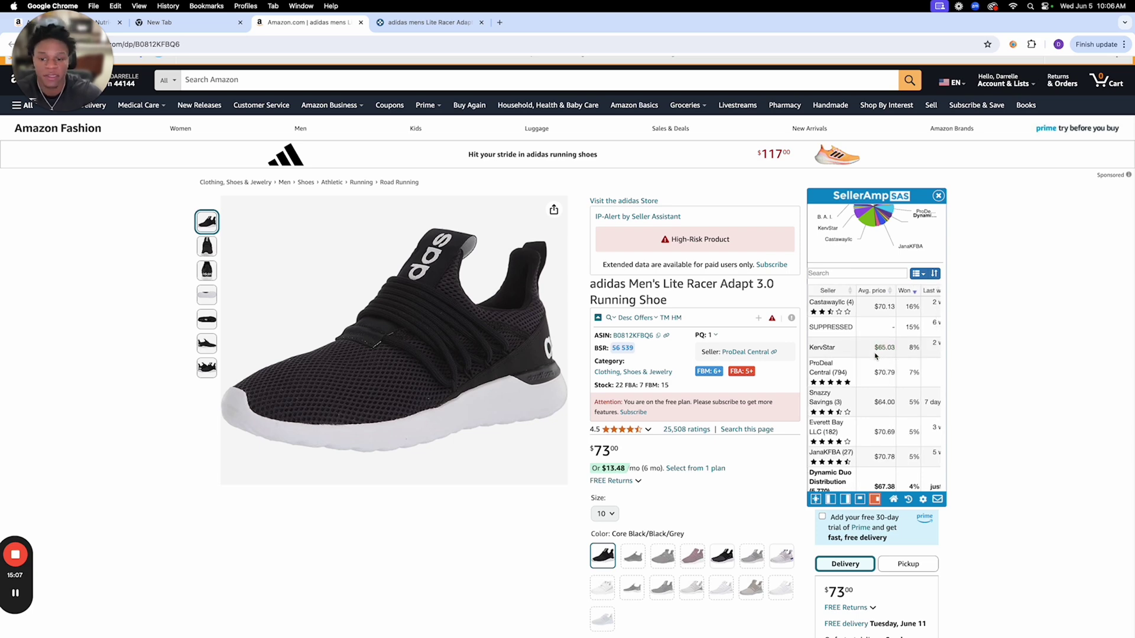
scroll(868, 354, down, 2)
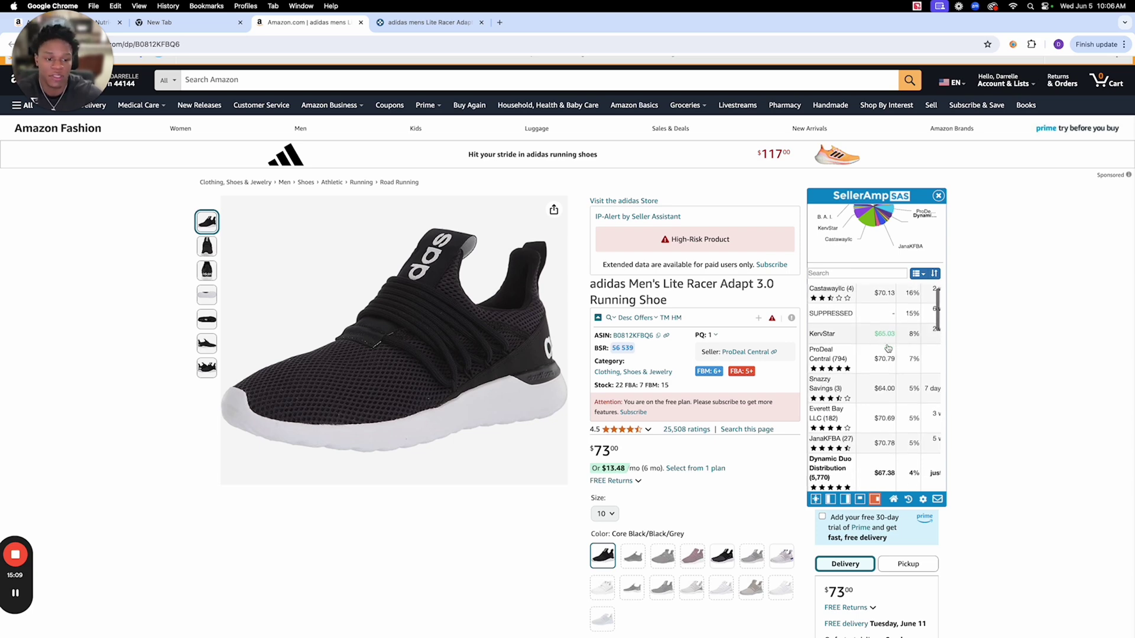
scroll(864, 354, down, 5)
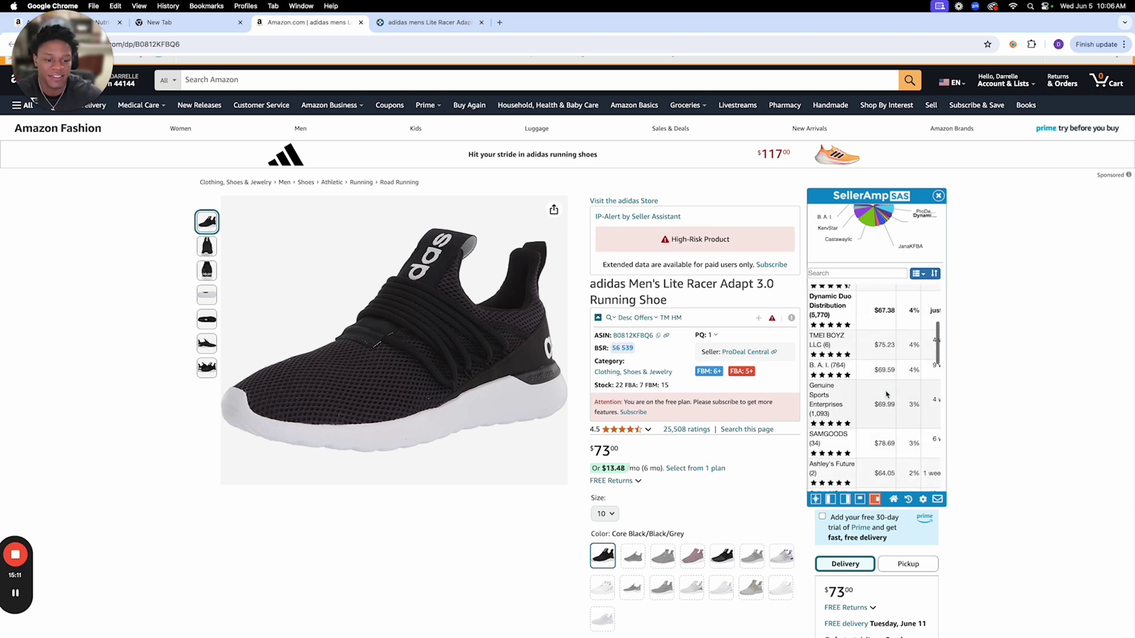
- Look over SellerAmp's remaining Keepa and Seller Central sections and return to the list of FBA and FBM offers
scroll(889, 354, down, 5)
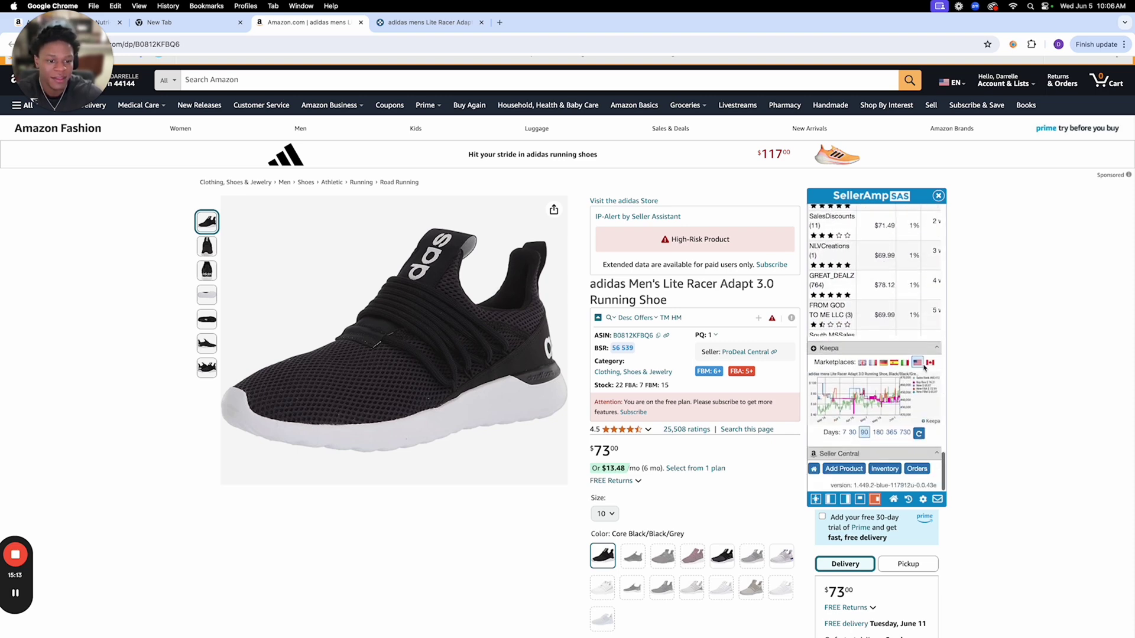
scroll(898, 379, down, 10)
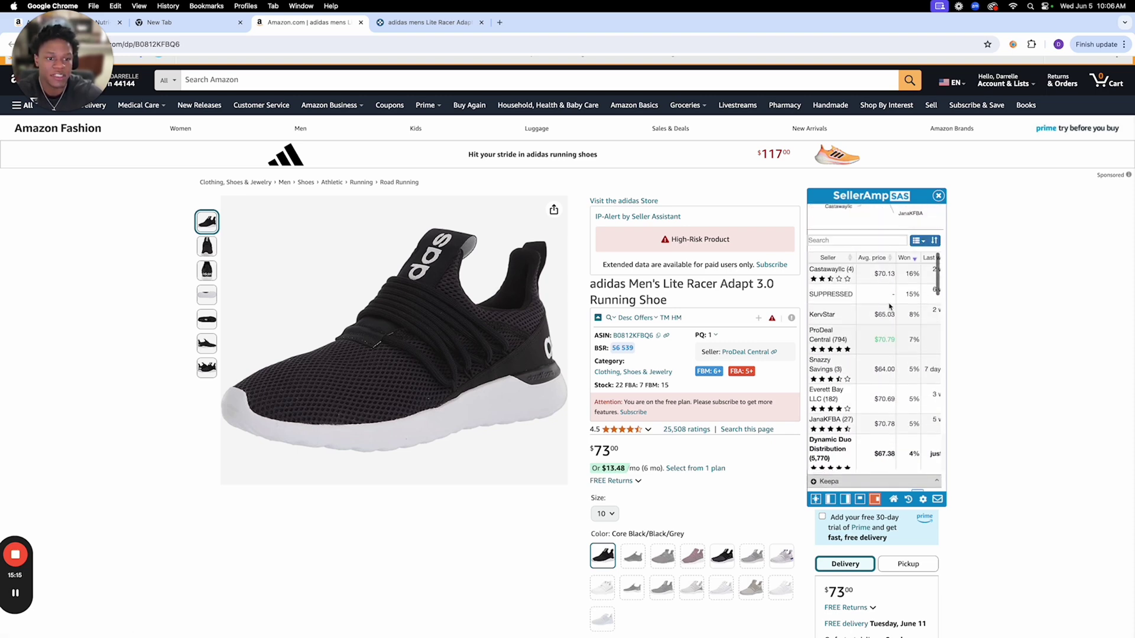
scroll(877, 323, up, 20)
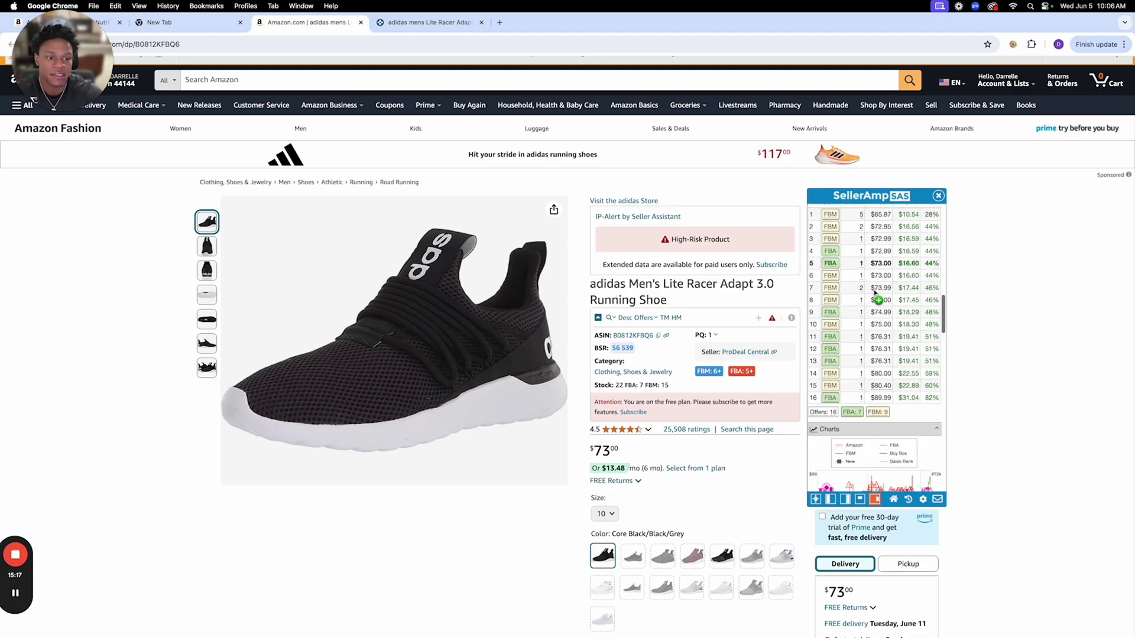